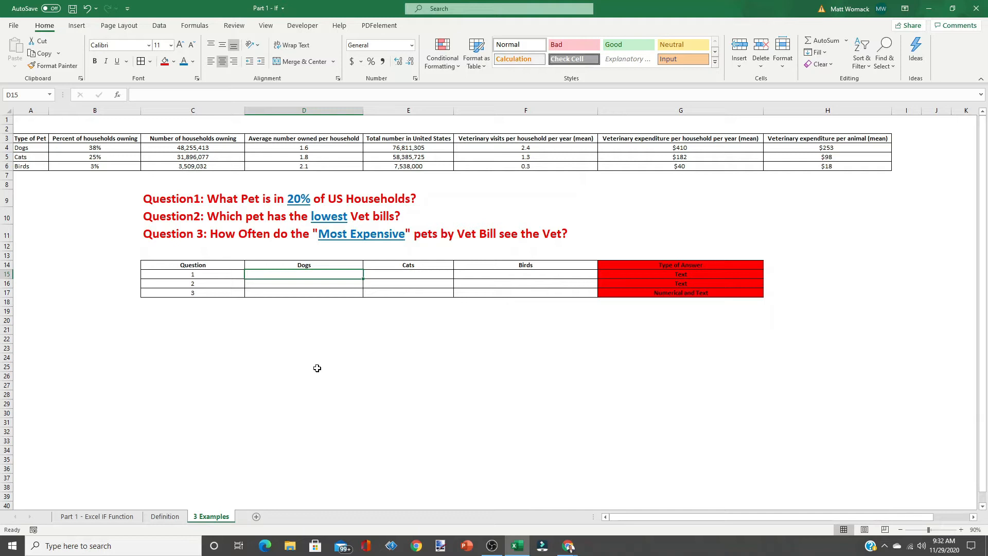
# - Start an IF function in cell D15 through the Insert Function search for IF
pyautogui.click(118, 96)
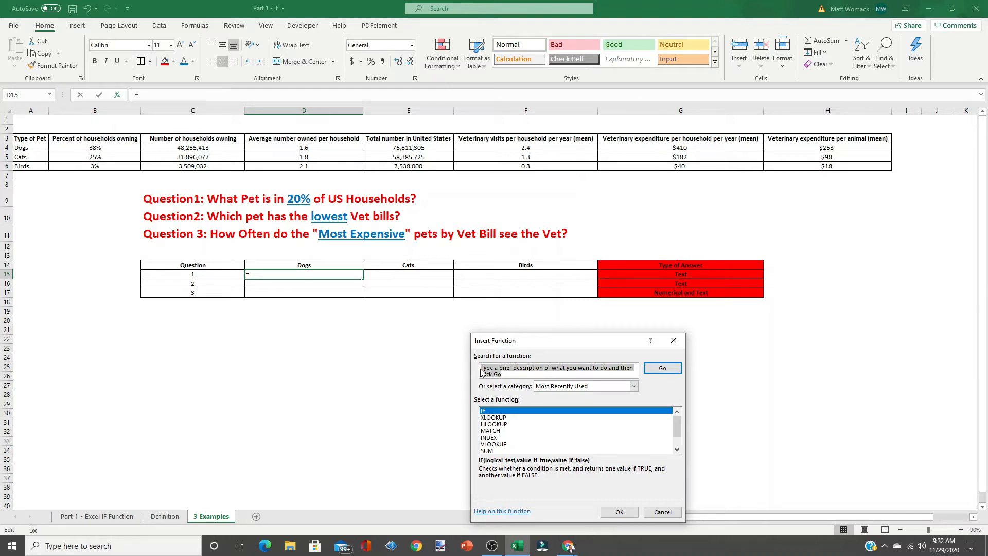
pyautogui.write('IF')
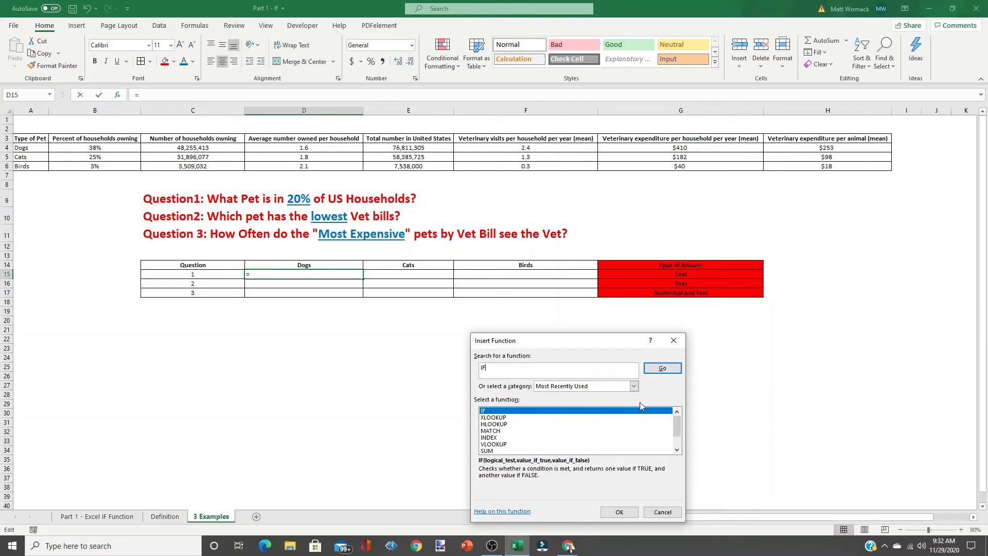
pyautogui.click(663, 369)
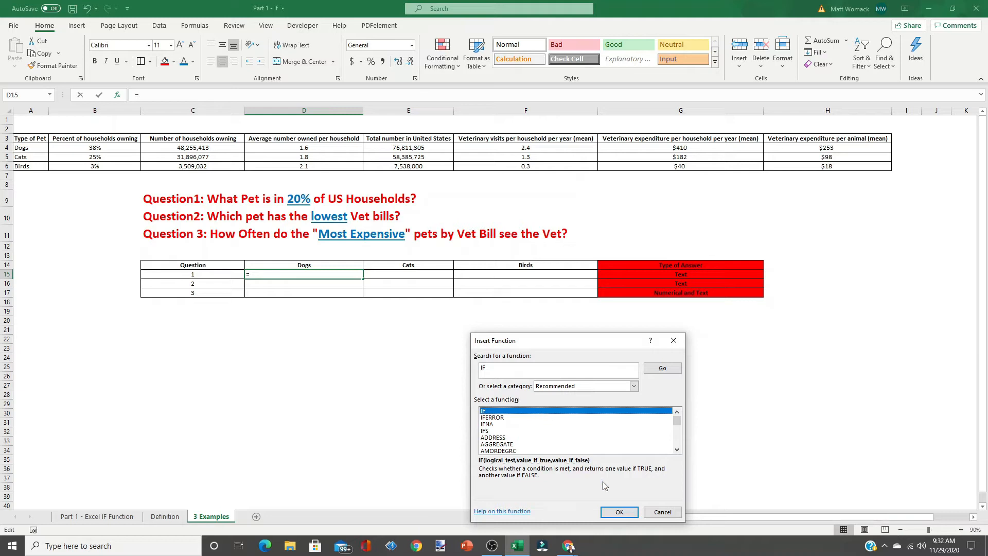
pyautogui.click(619, 512)
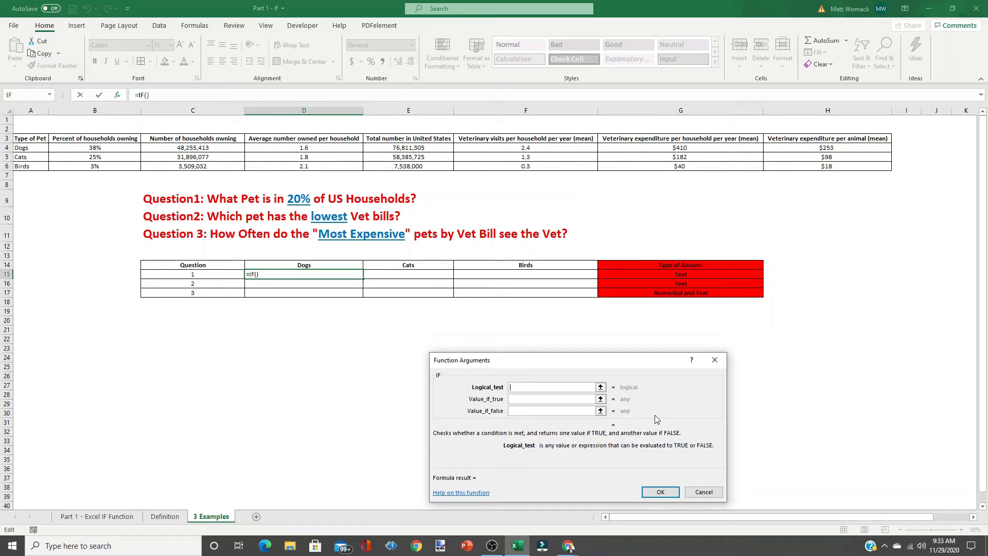
# - Begin the logical test with an XLOOKUP whose lookup value is the Dogs header as D$14
pyautogui.write('xlookup(')
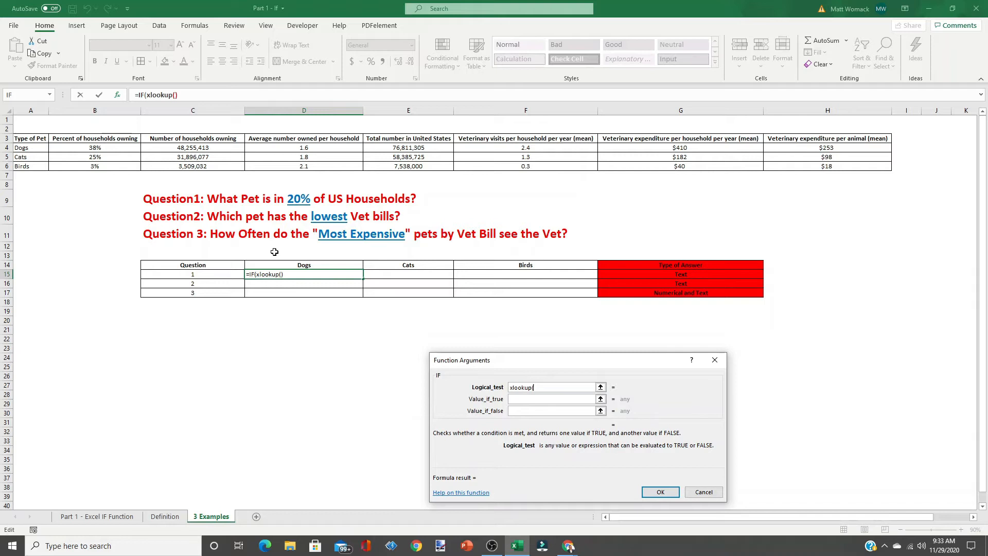
pyautogui.click(302, 265)
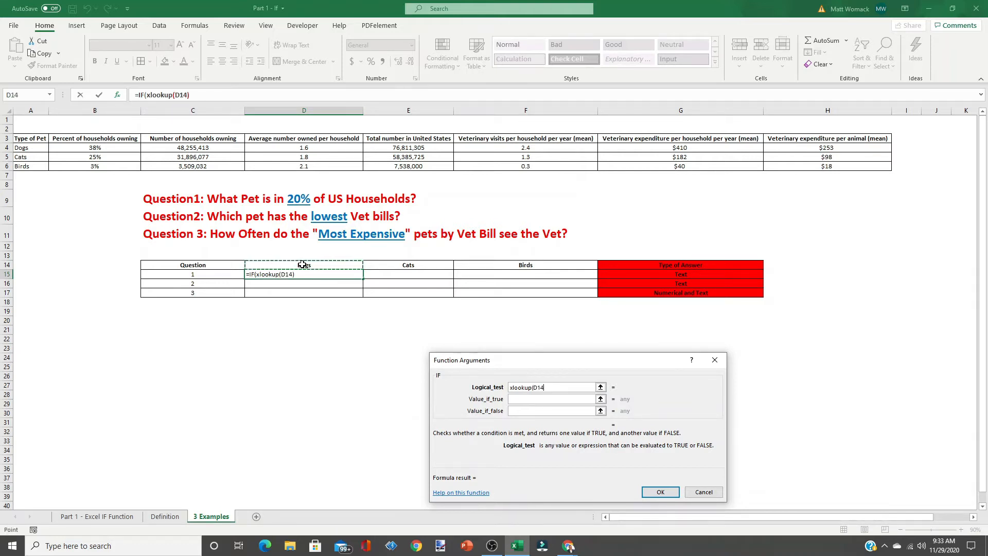
pyautogui.press('F4')
pyautogui.press('F4')
pyautogui.write(',A4')
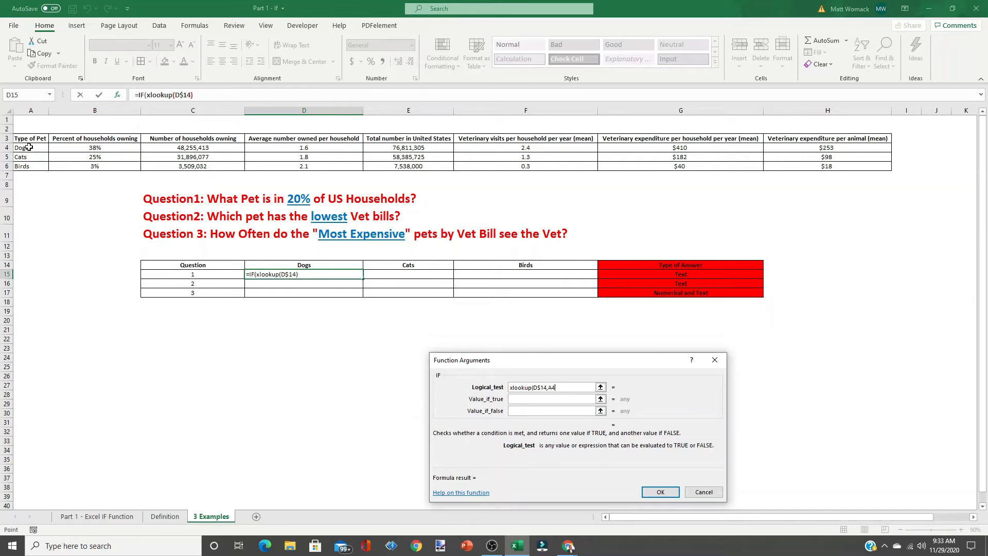
# - Add $A$4:$A$6 as the lookup array and $B$4:$B$6 as the return array, closing the XLOOKUP
pyautogui.moveTo(29, 147); pyautogui.dragTo(29, 166)
pyautogui.press('F4')
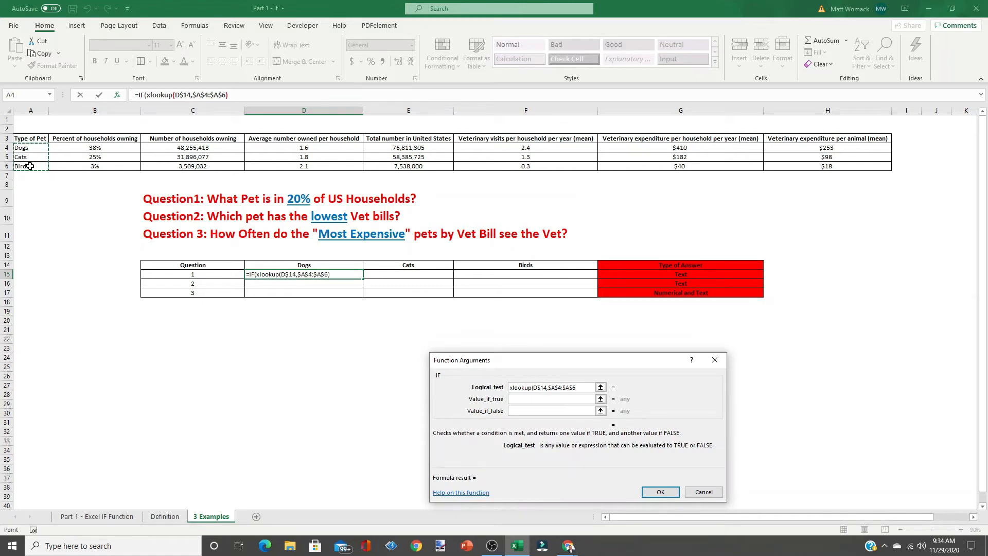
pyautogui.write(',')
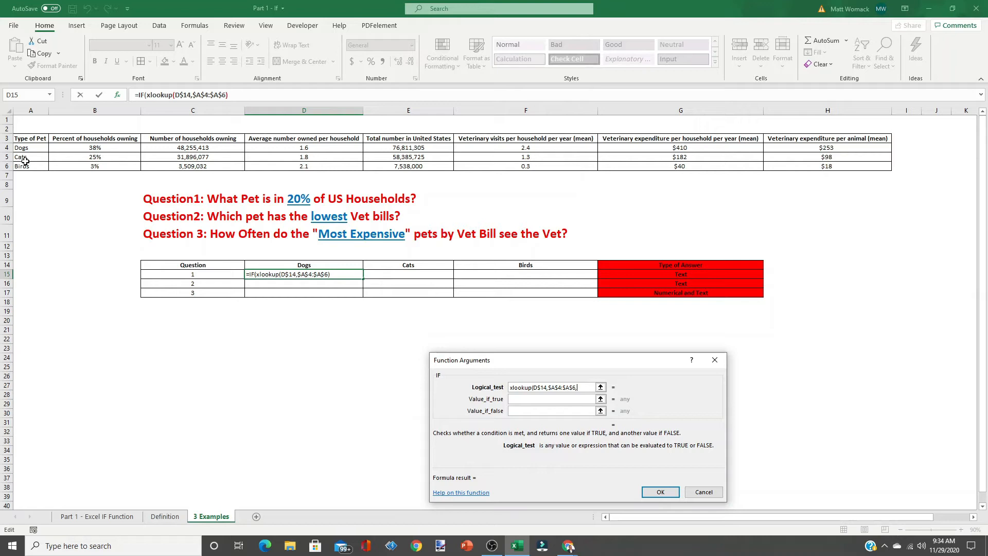
pyautogui.moveTo(90, 148); pyautogui.dragTo(90, 164)
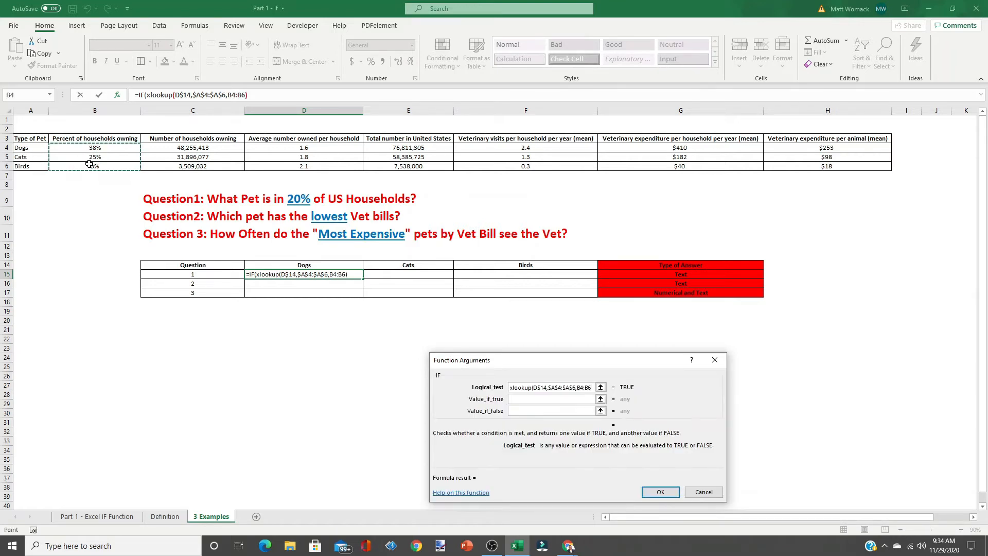
pyautogui.press('F4')
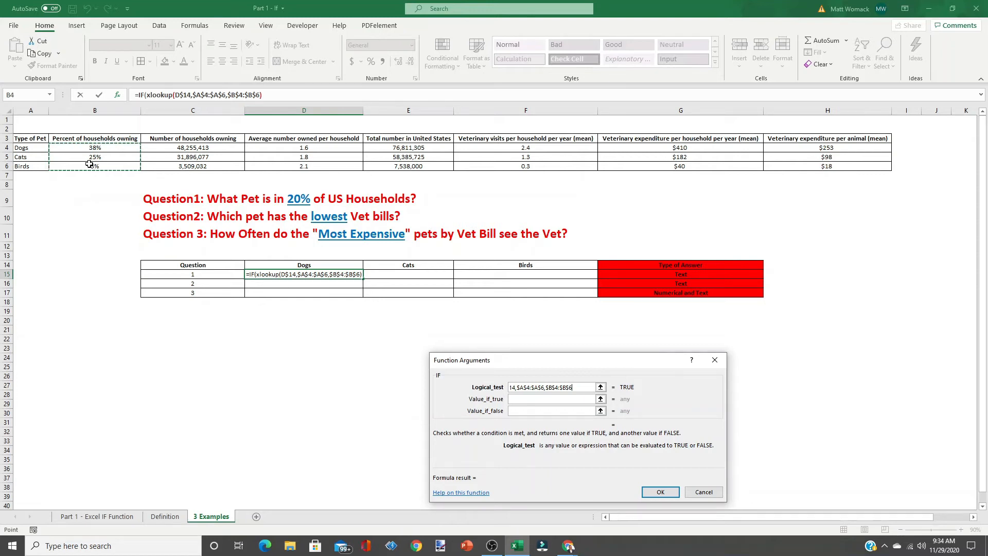
pyautogui.write(',')
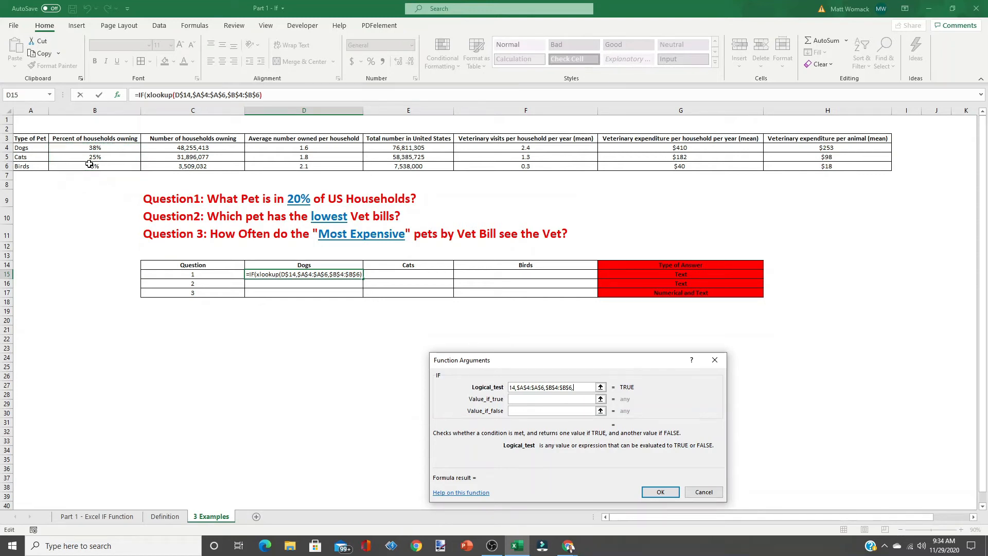
pyautogui.write(',,)')
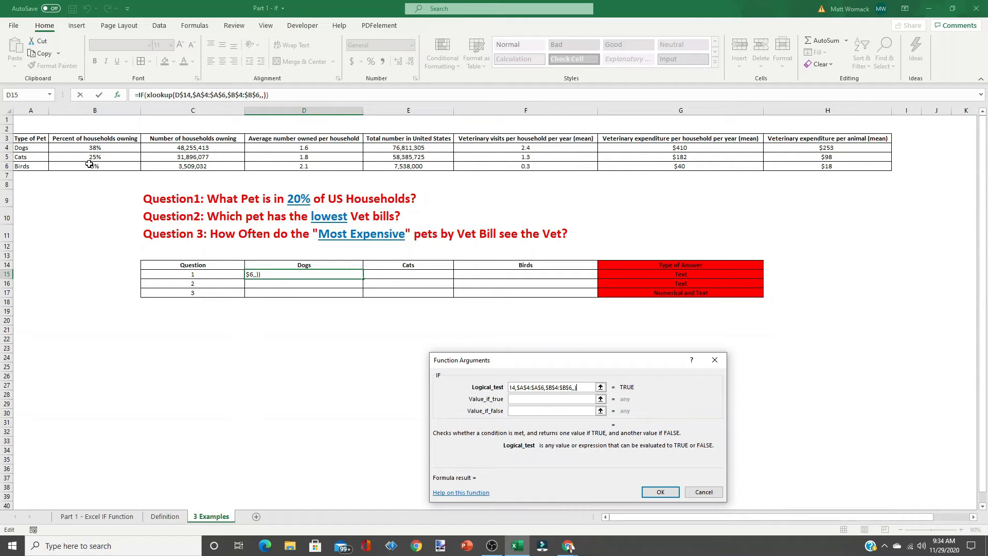
# - Compare the XLOOKUP result against >20% to complete the logical test
pyautogui.write('>20')
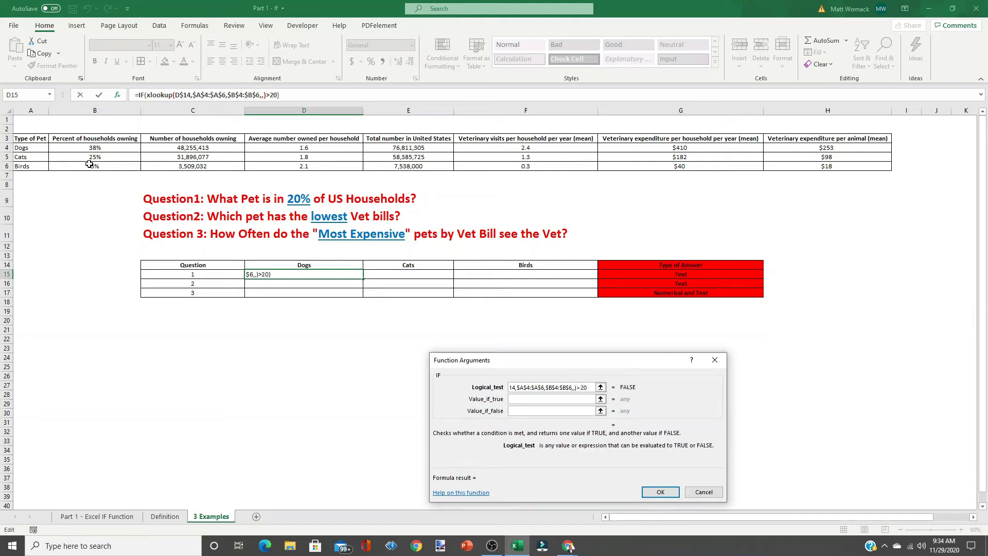
pyautogui.write('%')
# - Set the IF's value if true to "Yes"
pyautogui.click(523, 400)
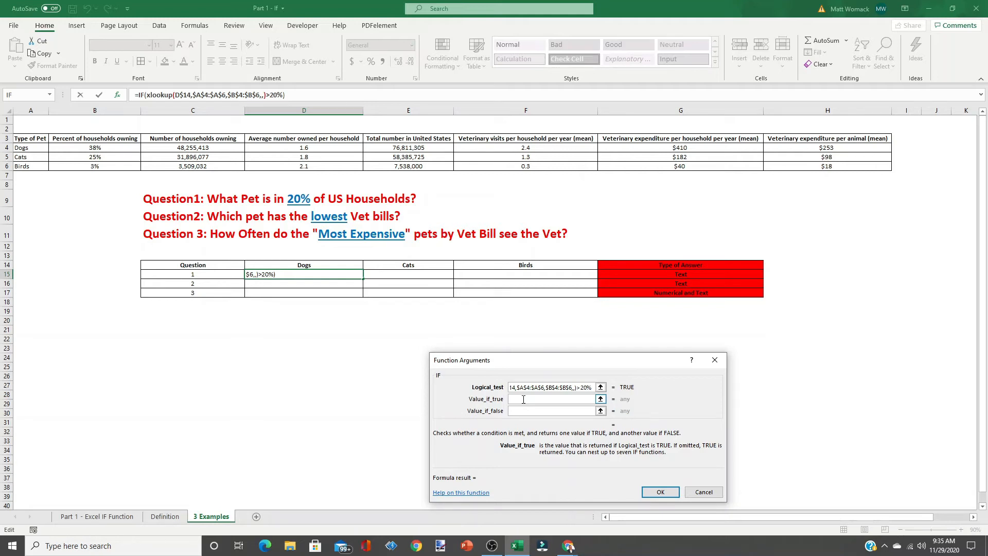
pyautogui.write('Yes')
pyautogui.write('"Yes')
pyautogui.write('"')
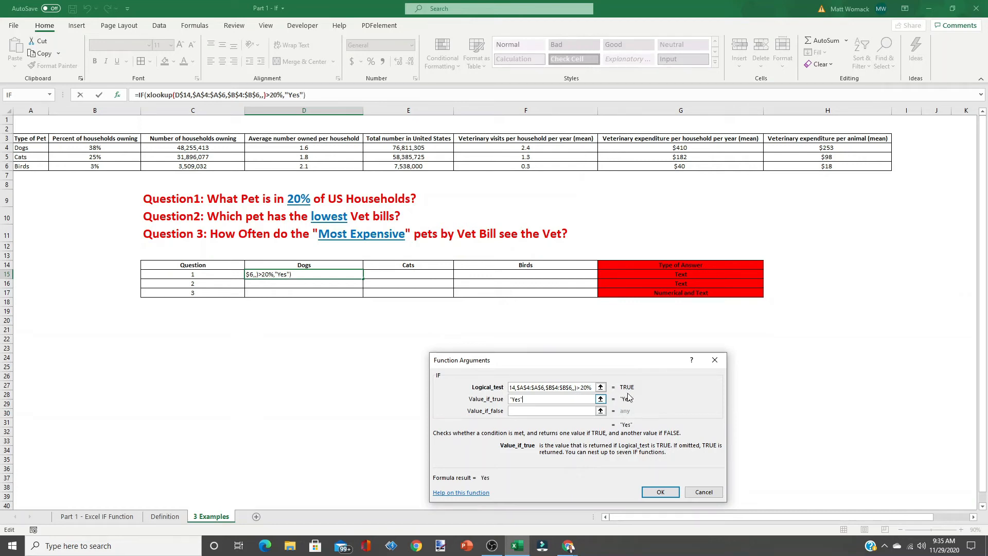
# - Set the IF's value if false to "No" and confirm the formula
pyautogui.click(541, 412)
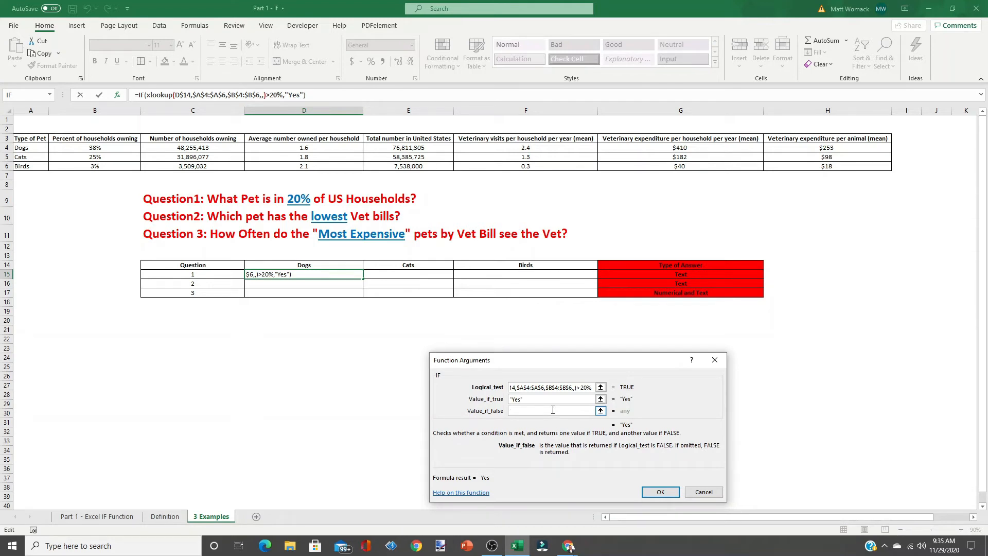
pyautogui.write('"No"')
pyautogui.click(661, 492)
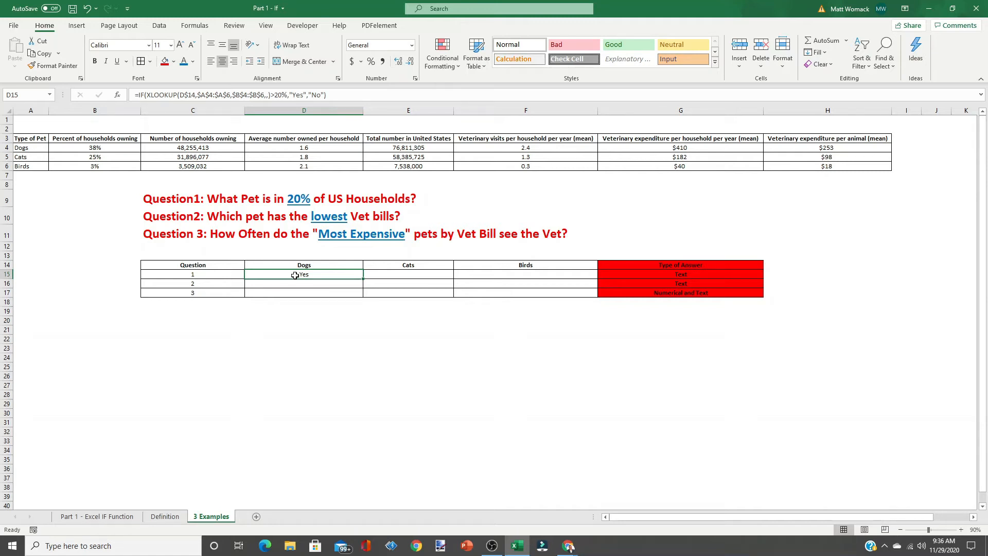
# - Fill the D15 formula across to the Cats and Birds cells in row 15
pyautogui.moveTo(365, 278); pyautogui.dragTo(537, 276)
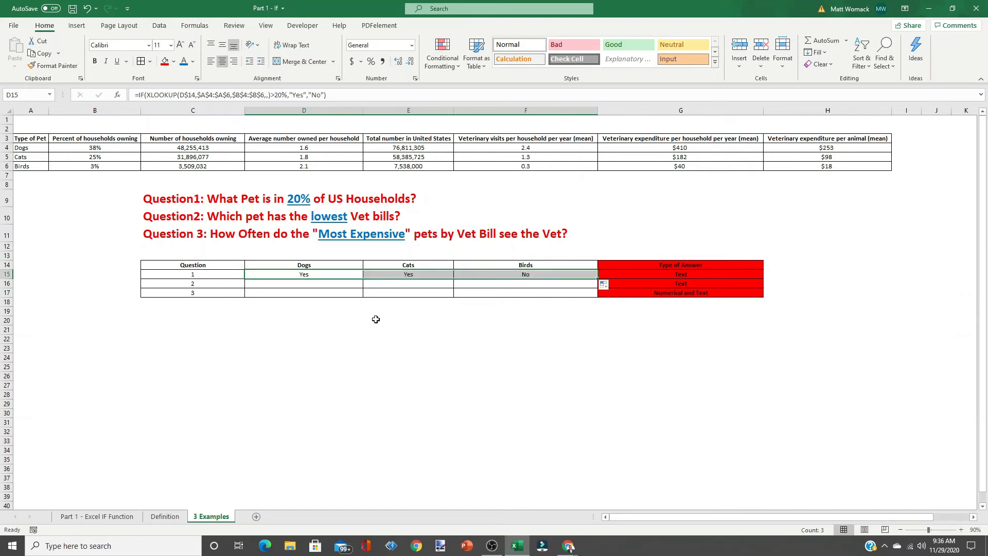
pyautogui.click(401, 275)
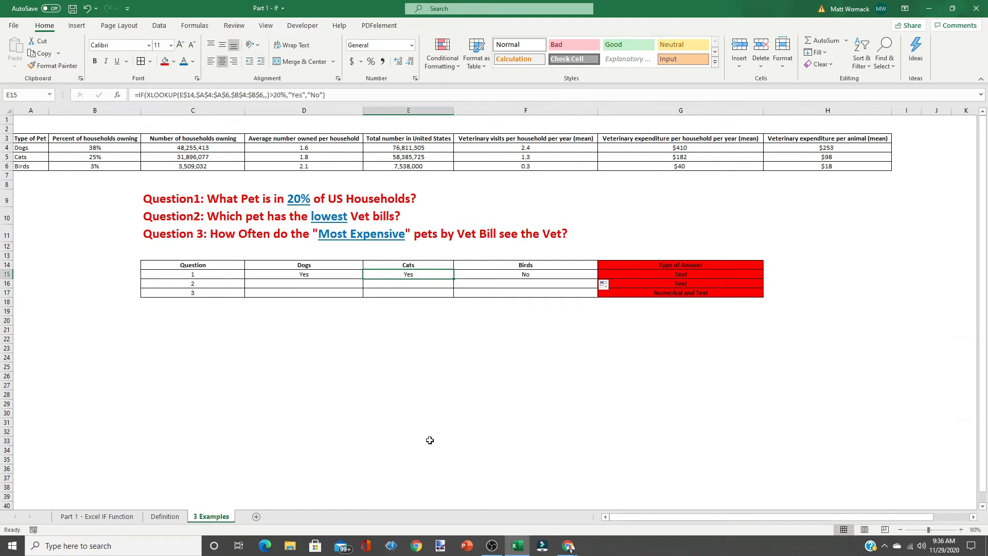
pyautogui.click(532, 275)
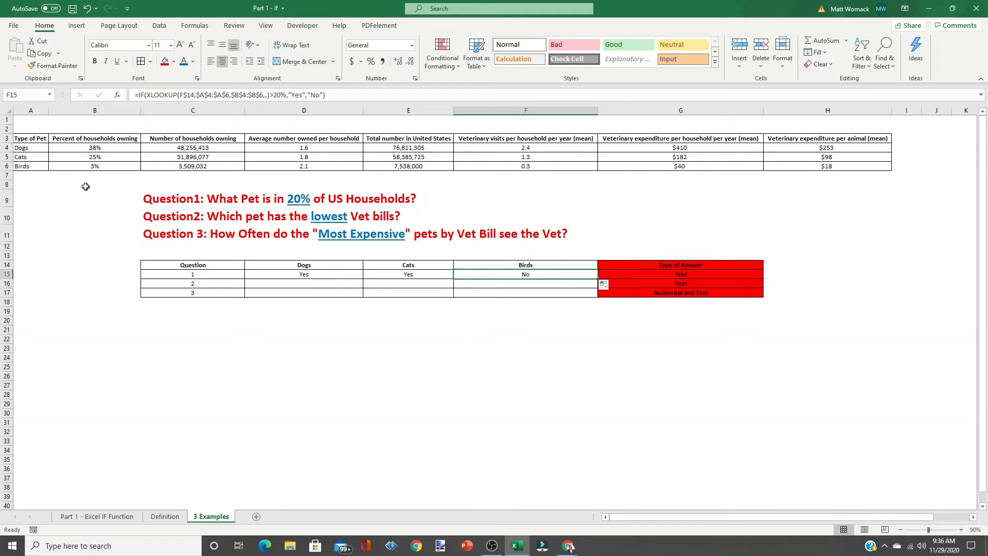
pyautogui.click(79, 167)
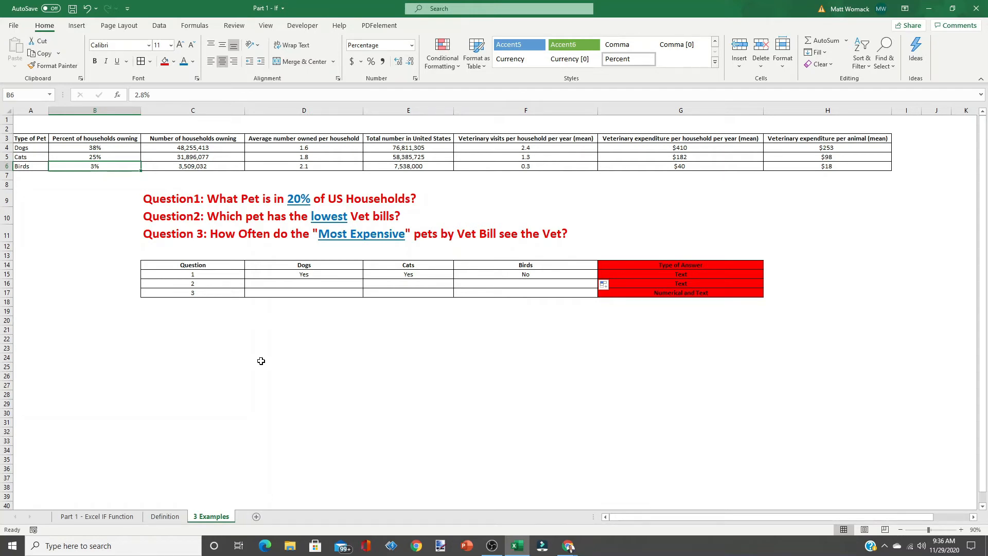
# - Start an IF function in cell D16 through the Insert Function search for IF
pyautogui.click(303, 284)
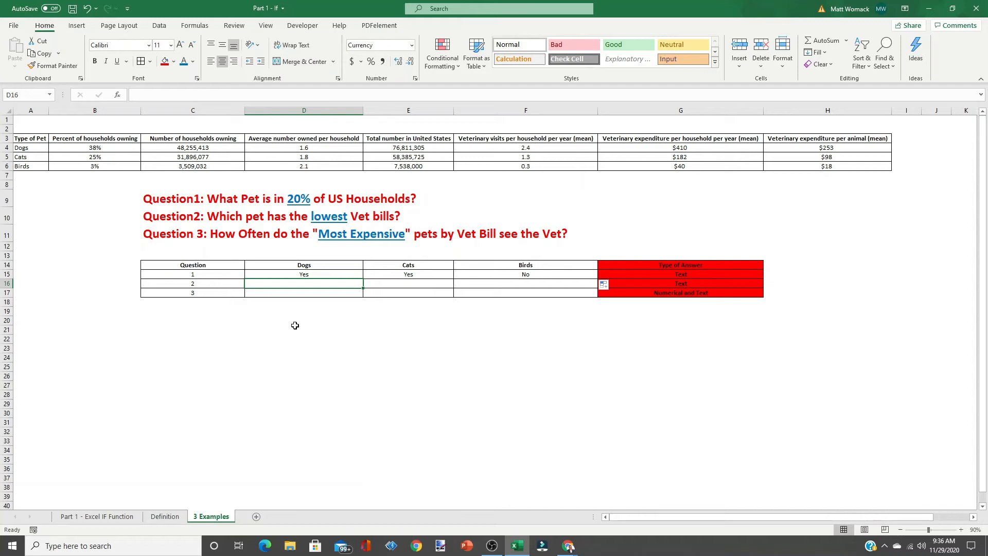
pyautogui.click(118, 96)
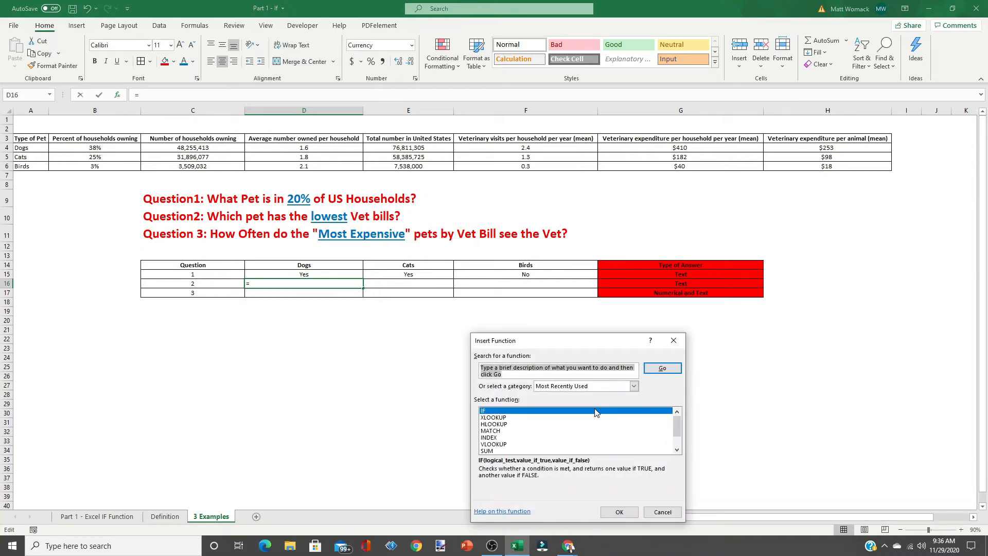
pyautogui.write('IF')
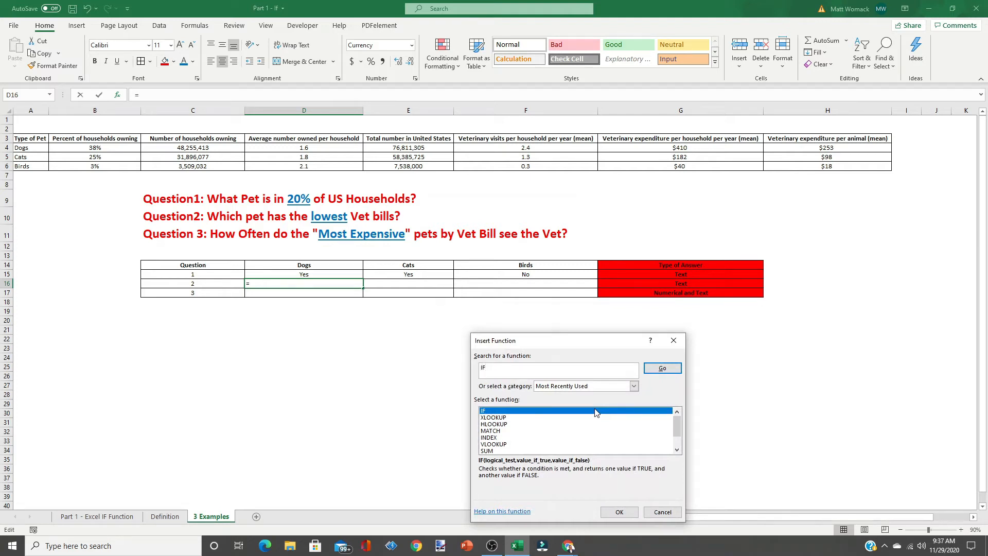
pyautogui.press('Return')
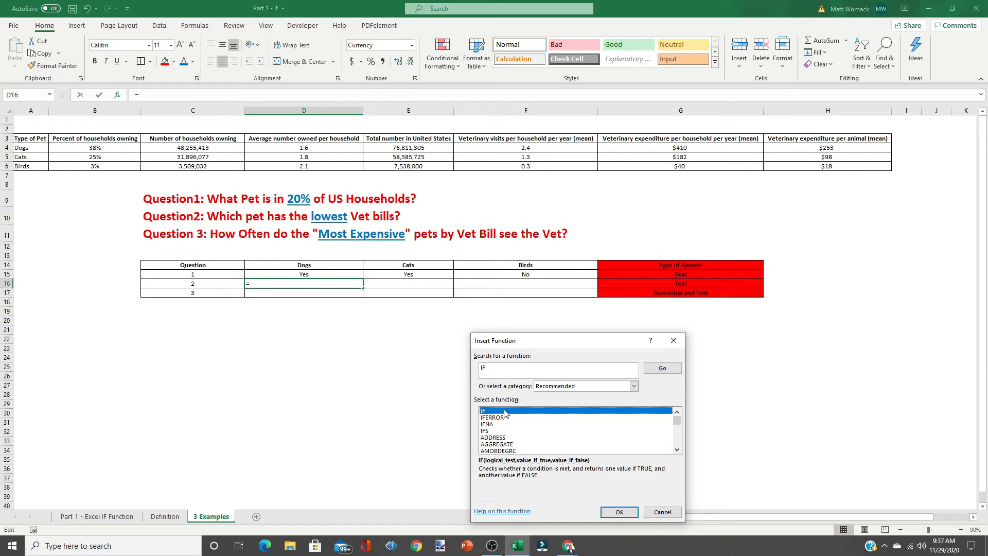
pyautogui.click(620, 512)
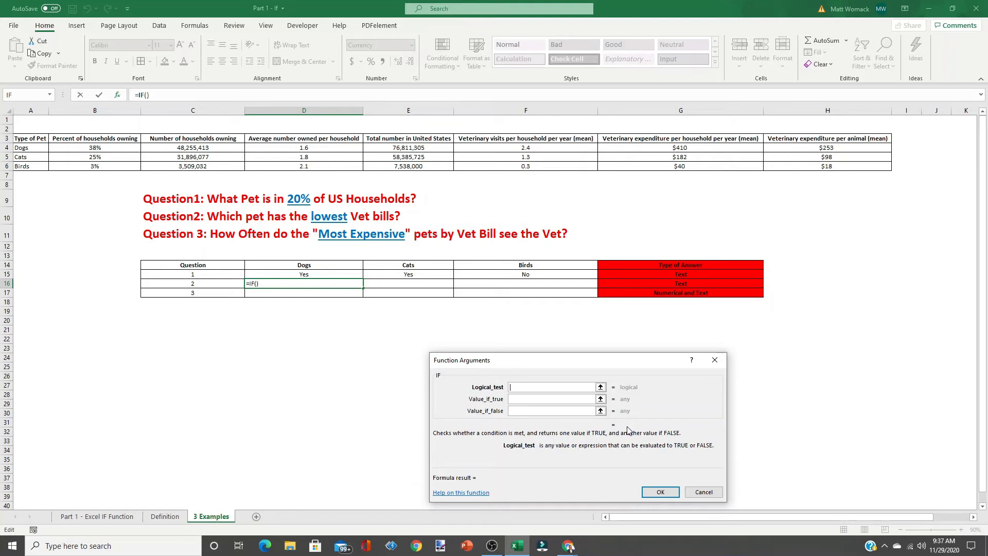
# - Begin the logical test with a VLOOKUP whose lookup value is the Dogs header as D$14
pyautogui.write('vlookup(')
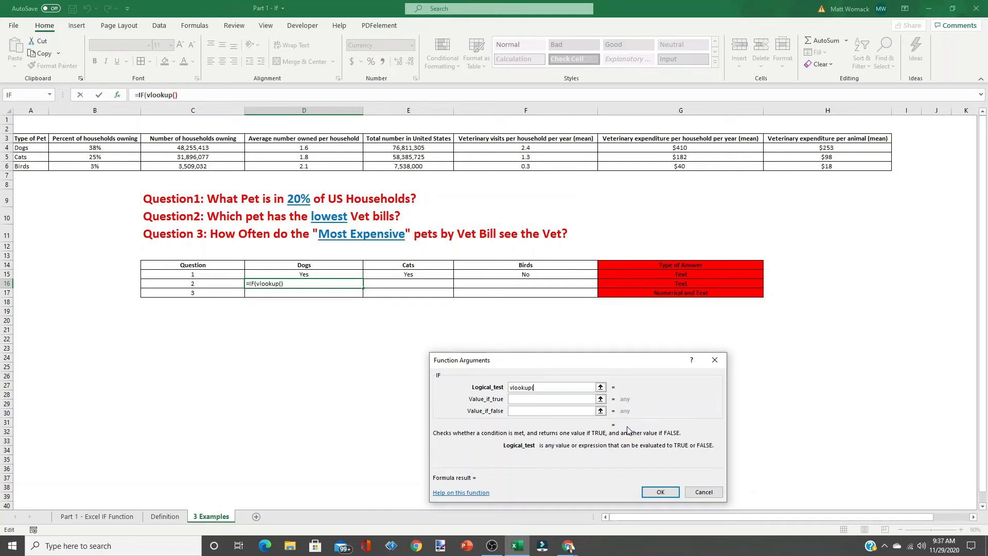
pyautogui.click(308, 266)
pyautogui.press('F4')
pyautogui.press('F4')
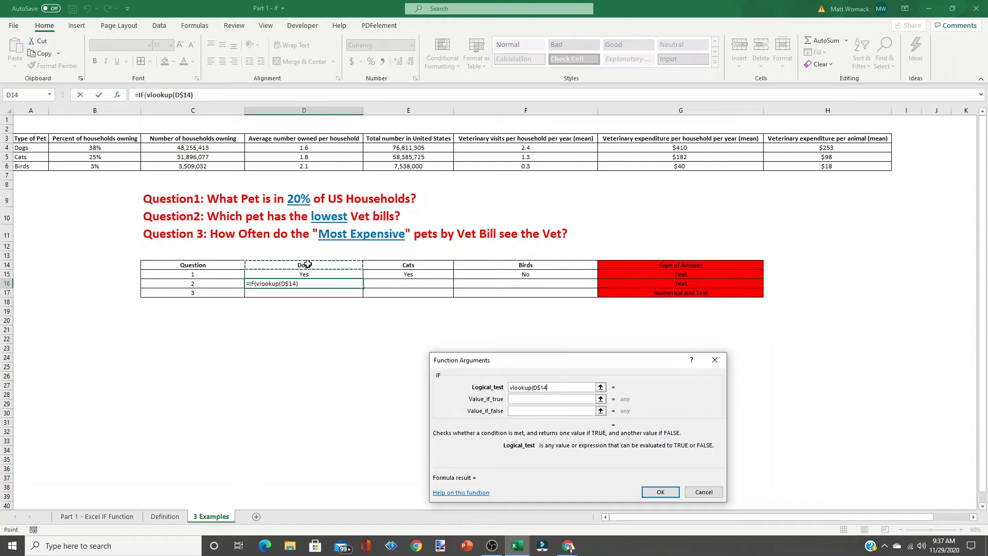
# - Add the whole pet table $A$4:$H$6 as the VLOOKUP table array
pyautogui.write(',')
pyautogui.moveTo(35, 148); pyautogui.dragTo(817, 163)
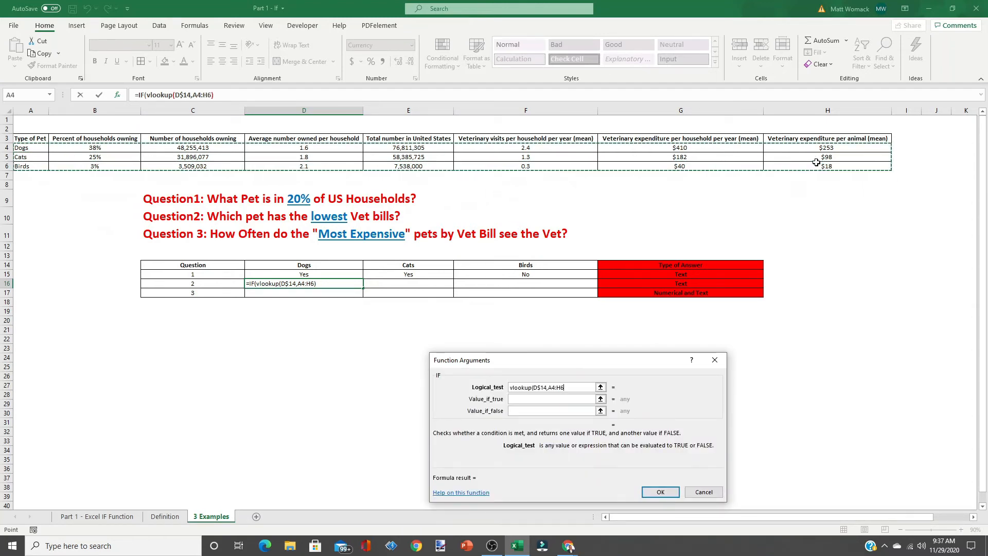
pyautogui.press('F4')
pyautogui.write(',')
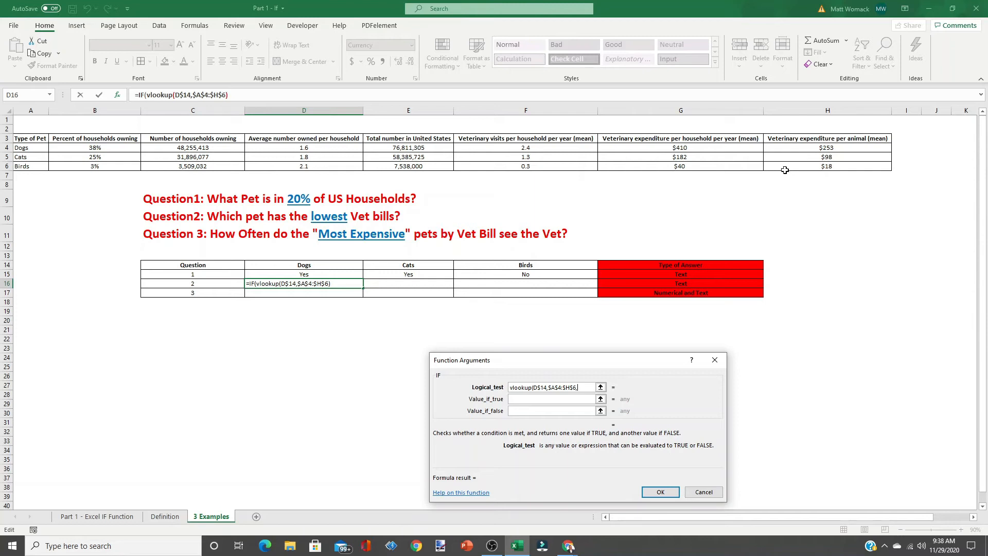
# - Set the VLOOKUP column index to 8 and exact match to false
pyautogui.write('8,false')
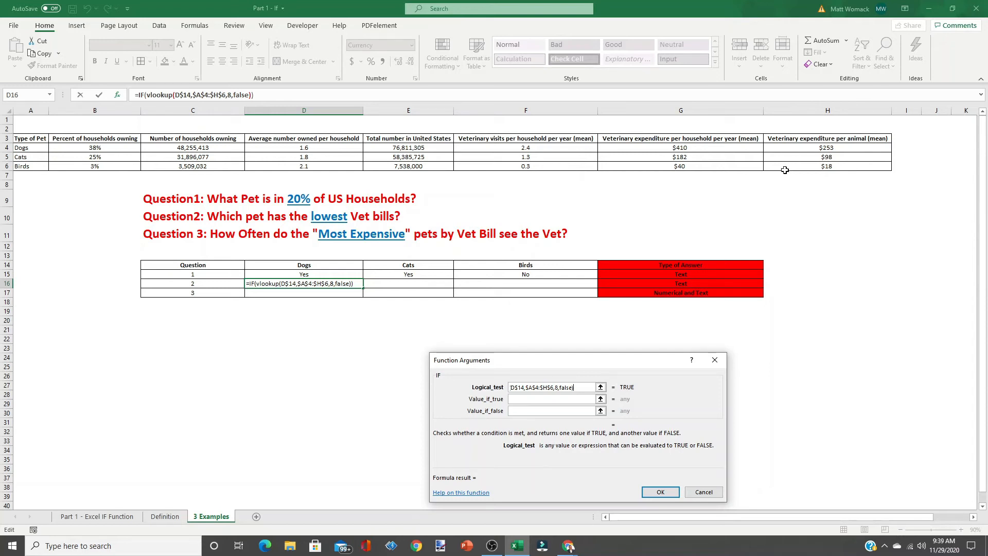
# - Compare the VLOOKUP result with >Min($H$4:$H$6) over the per-animal expenditure column
pyautogui.write('>')
pyautogui.write('Min')
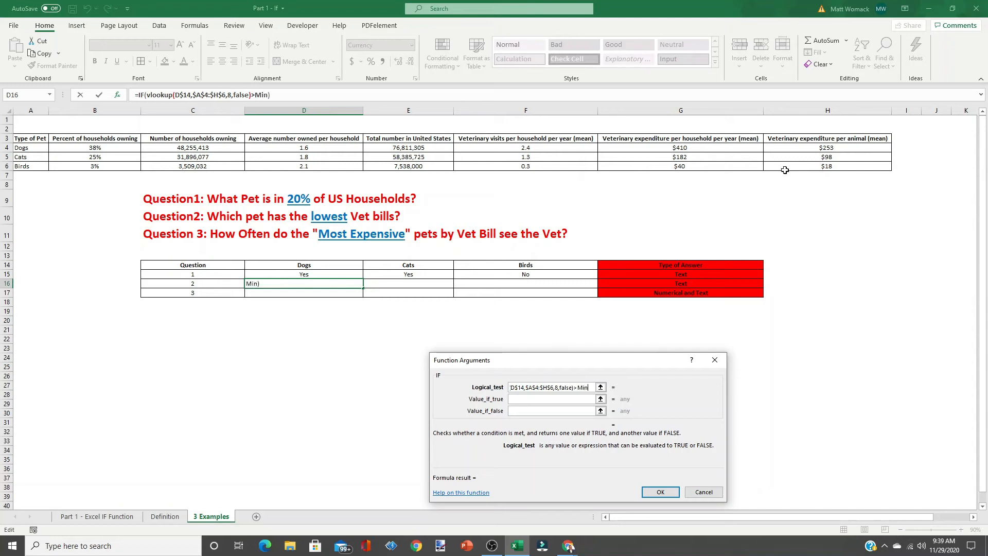
pyautogui.write('(')
pyautogui.click(804, 150)
pyautogui.moveTo(804, 151); pyautogui.dragTo(805, 165)
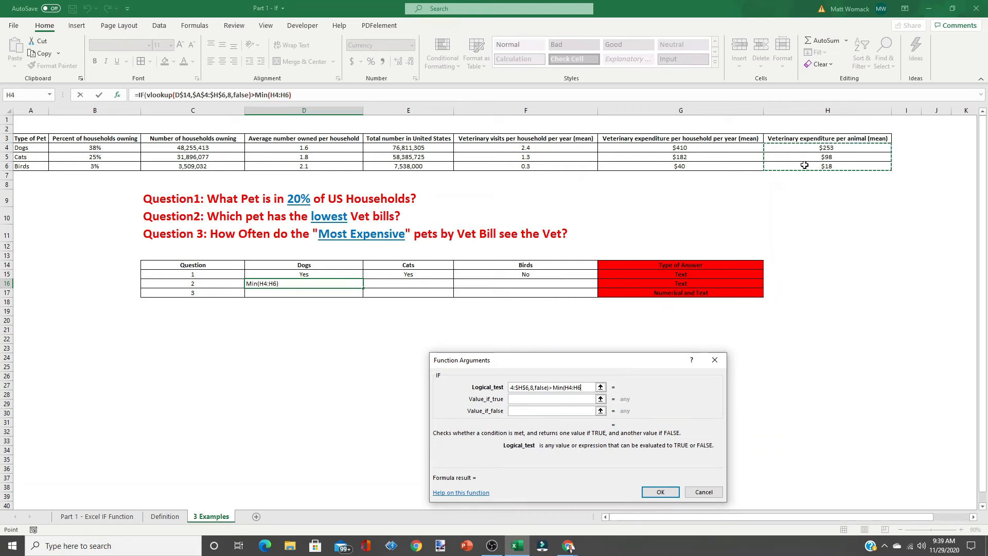
pyautogui.press('F4')
pyautogui.write(')')
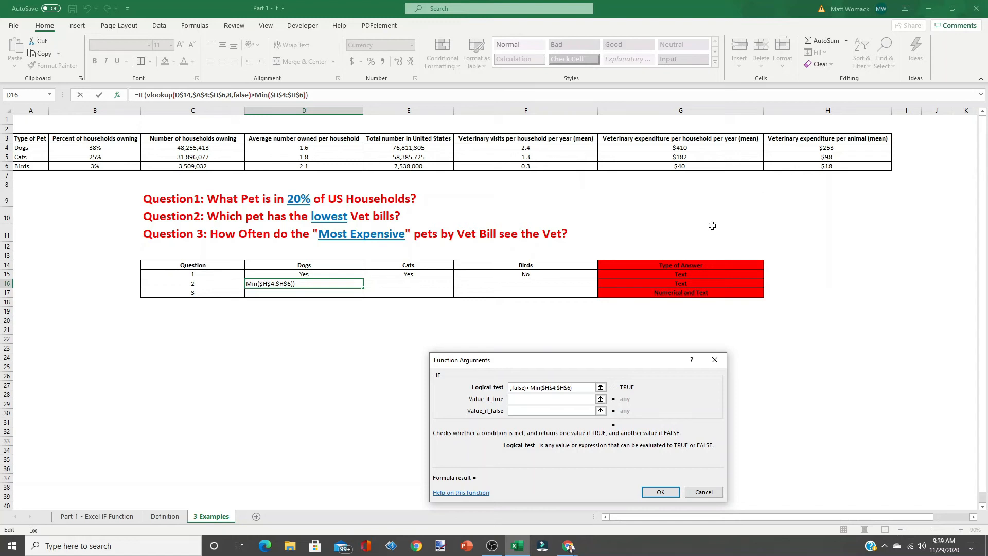
# - Set the IF results to "More Expensive" when true and "Least Expensive" when false, and finish the Dogs formula
pyautogui.click(534, 398)
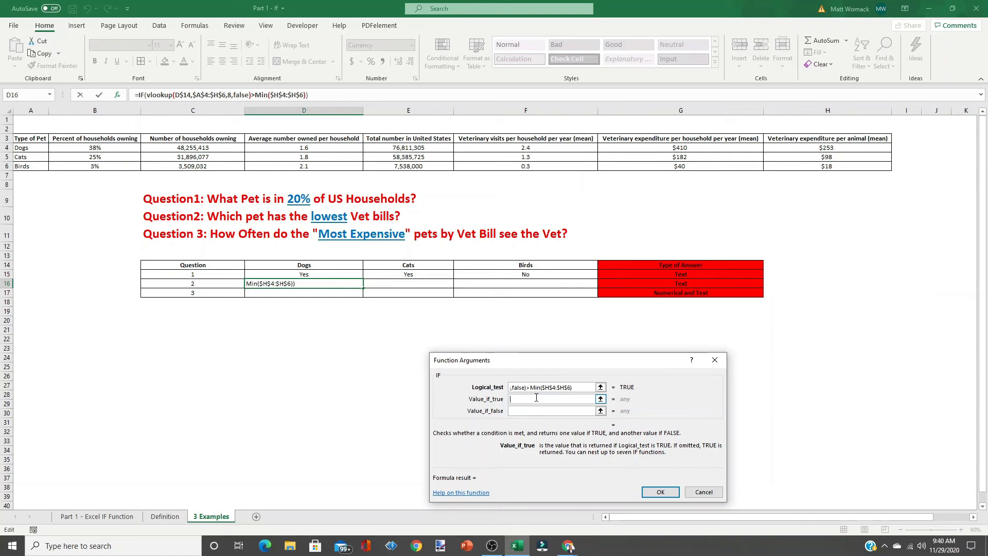
pyautogui.write('"More Expensive"')
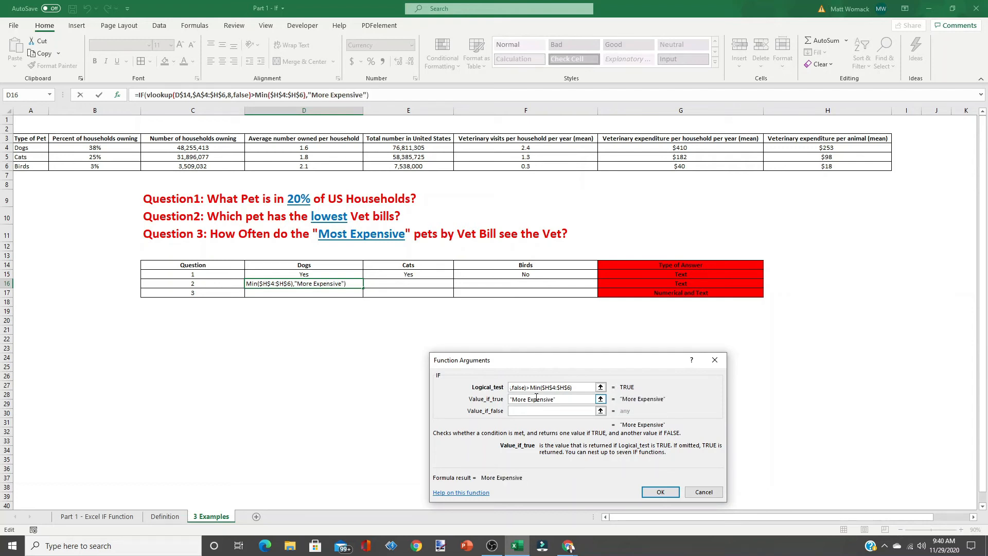
pyautogui.click(526, 410)
pyautogui.write('"Least Expw')
pyautogui.press('BackSpace')
pyautogui.write('e')
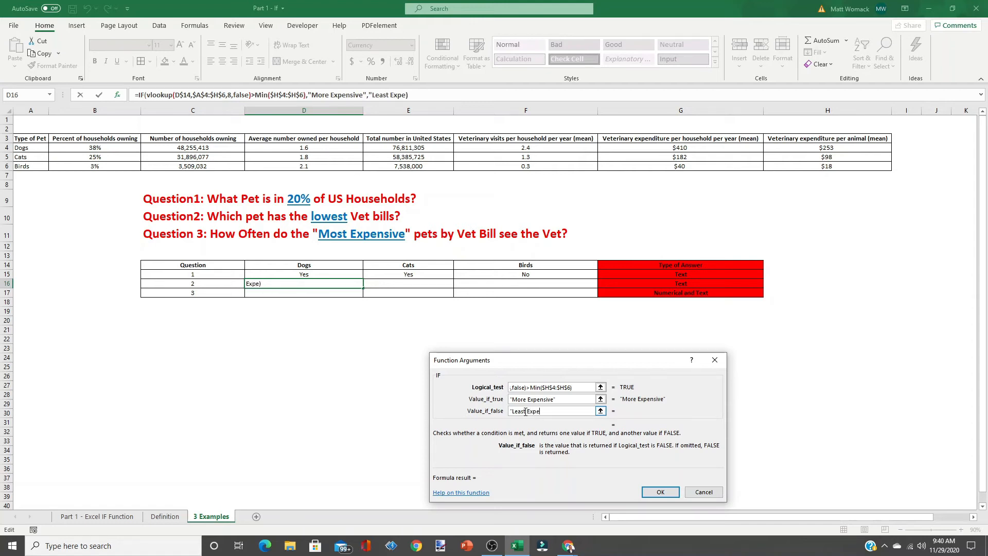
pyautogui.write('nsive"')
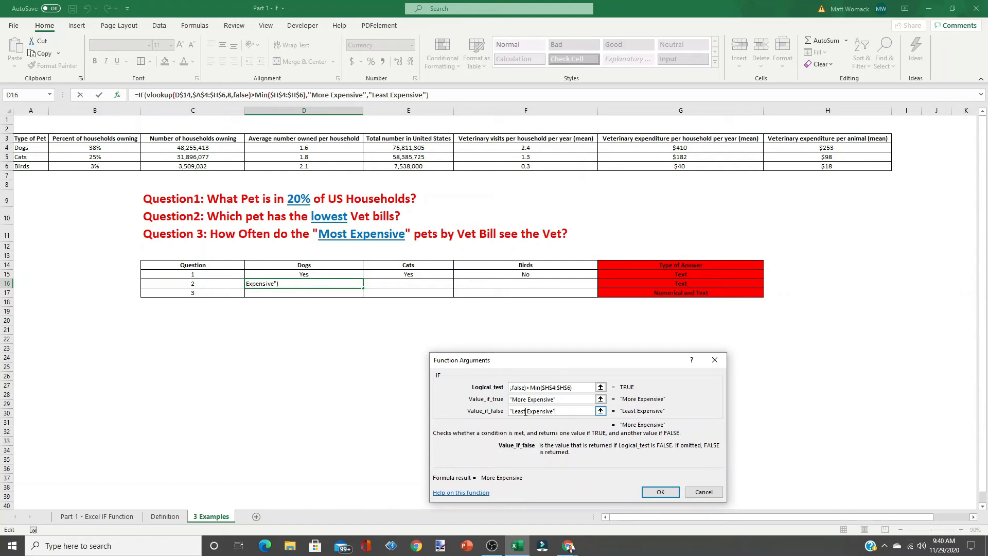
pyautogui.click(662, 492)
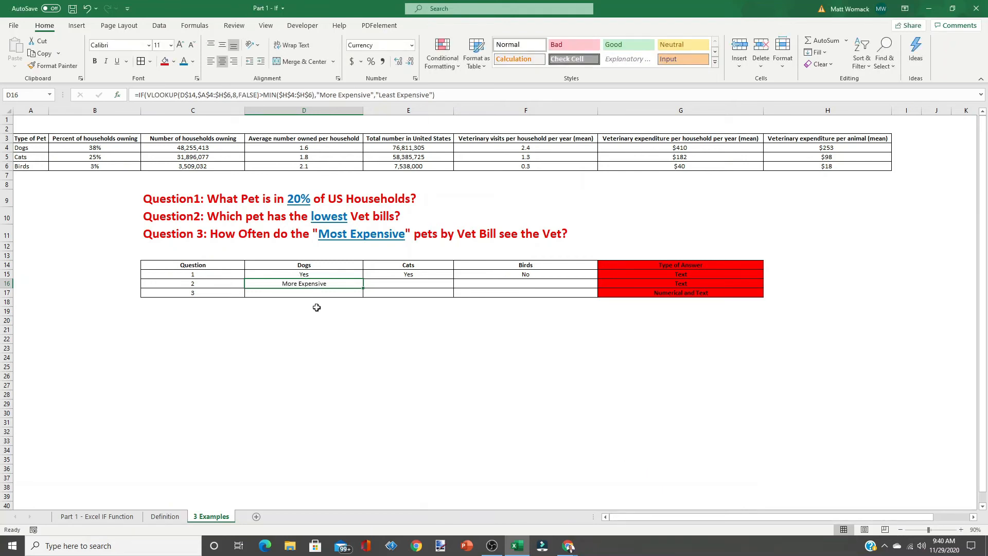
# - Fill the Question 2 formula across into the Cats and Birds cells and inspect the per-animal expenditure values
pyautogui.moveTo(362, 288); pyautogui.dragTo(544, 288)
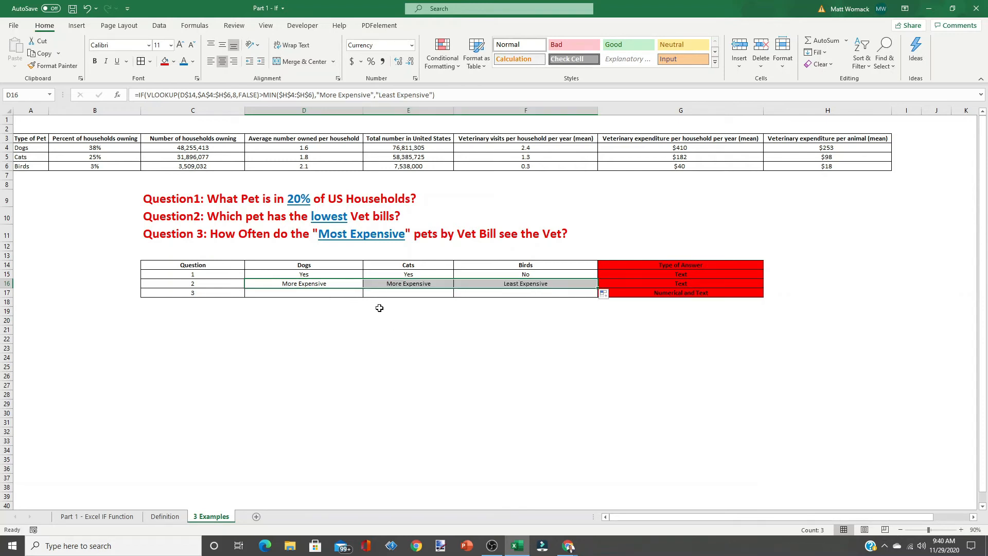
pyautogui.click(531, 283)
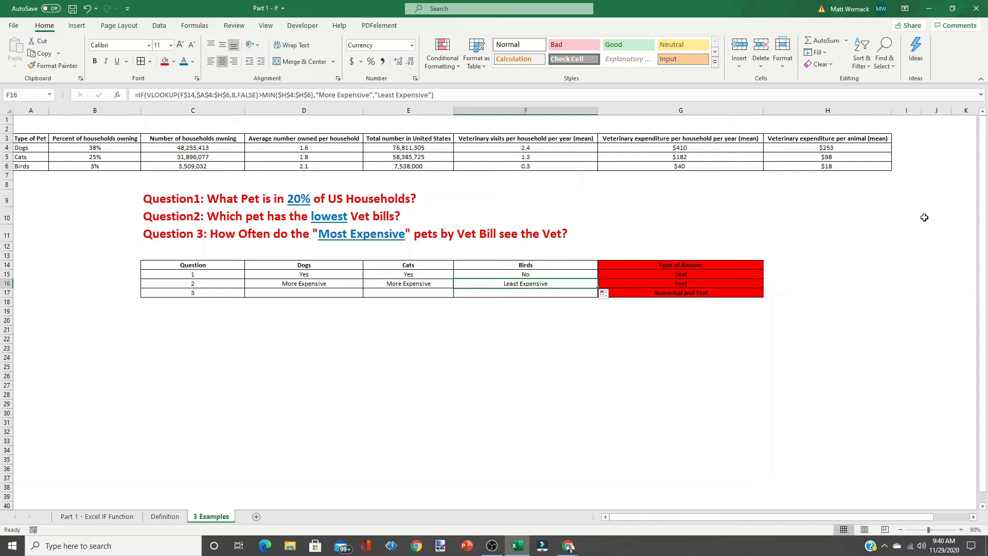
pyautogui.click(834, 165)
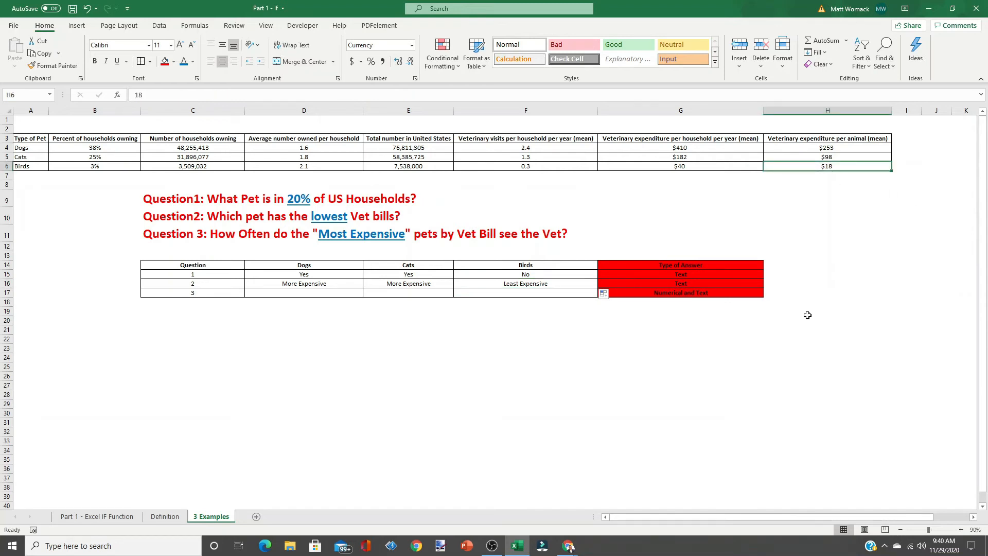
pyautogui.click(832, 147)
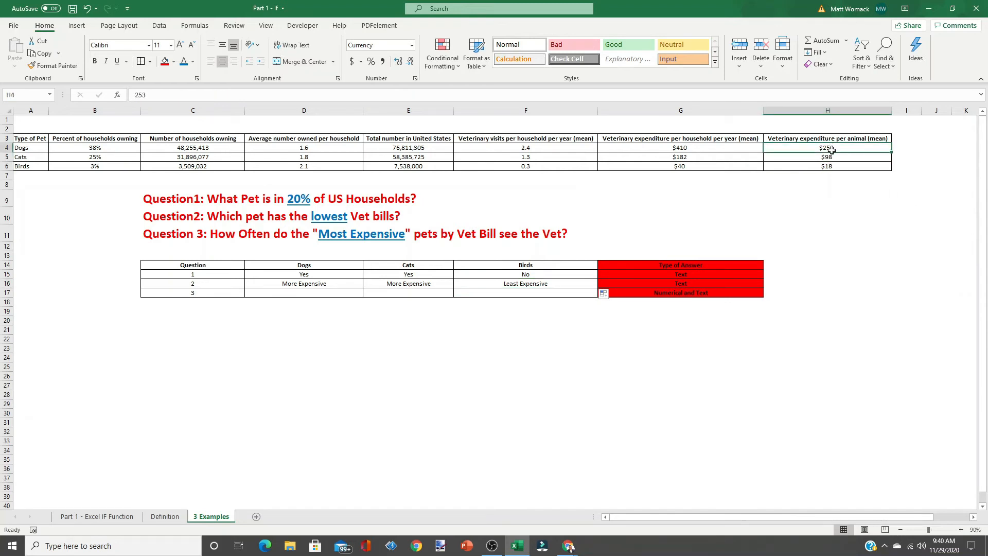
pyautogui.moveTo(831, 147); pyautogui.dragTo(832, 156)
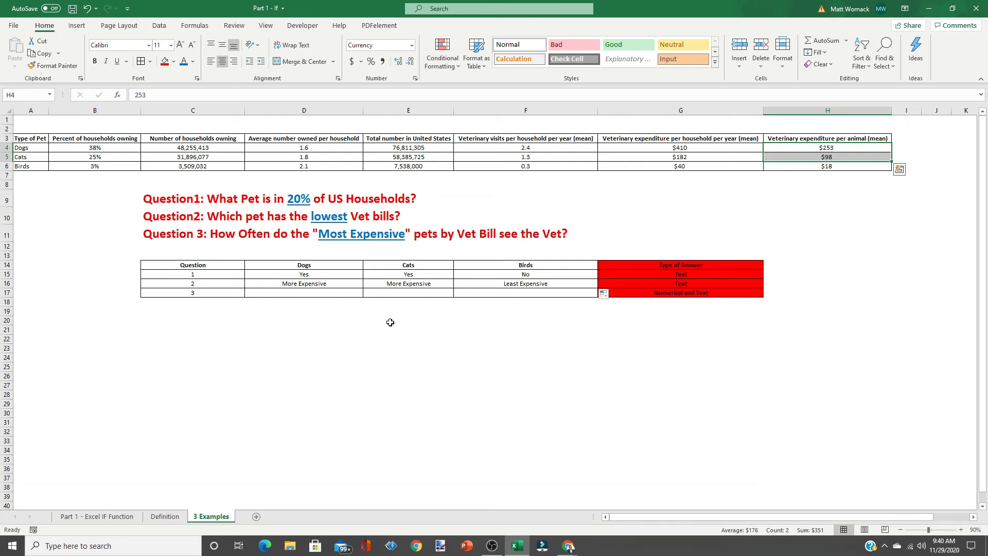
# - In D17 for Question 3, start an IF function with the logical test D$16="More Expensive"
pyautogui.click(320, 292)
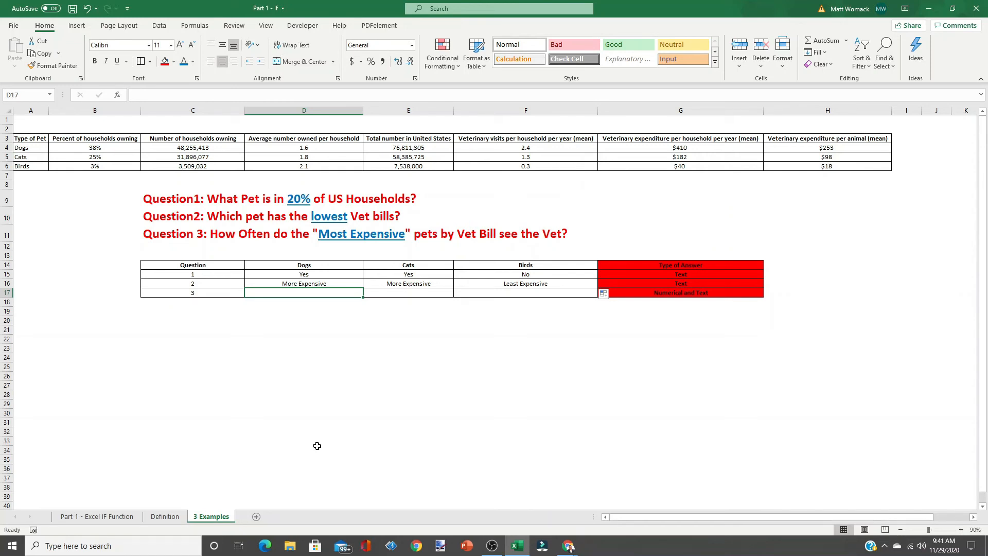
pyautogui.click(119, 96)
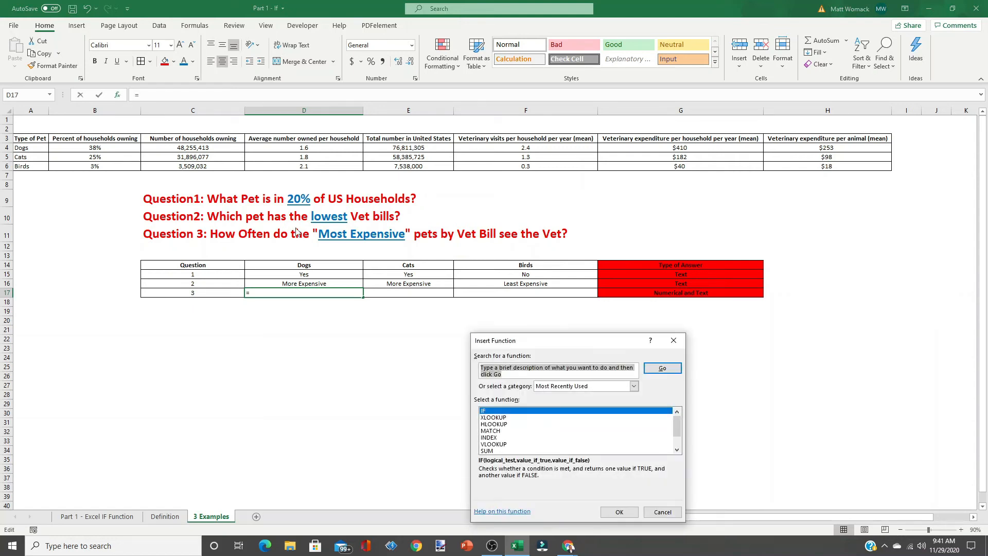
pyautogui.write('IF')
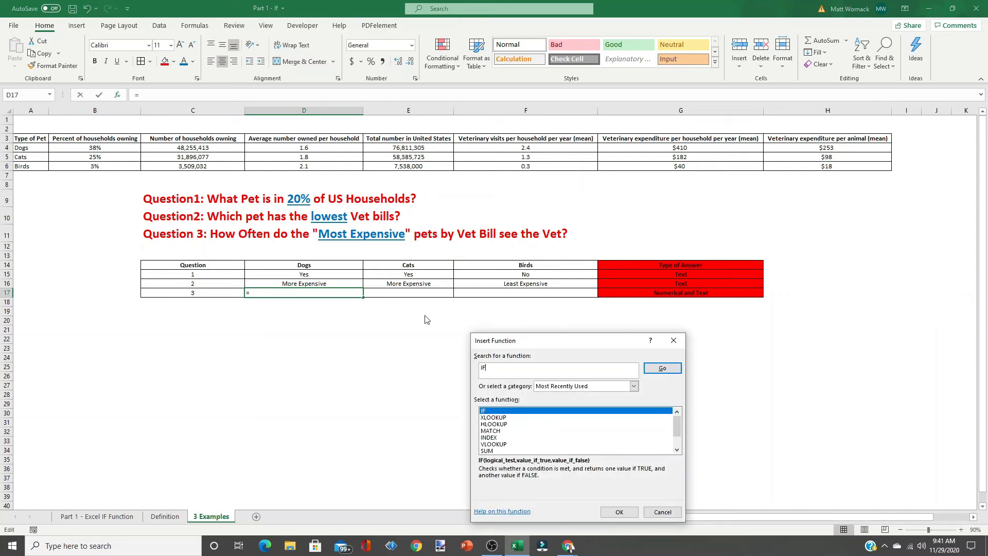
pyautogui.click(663, 368)
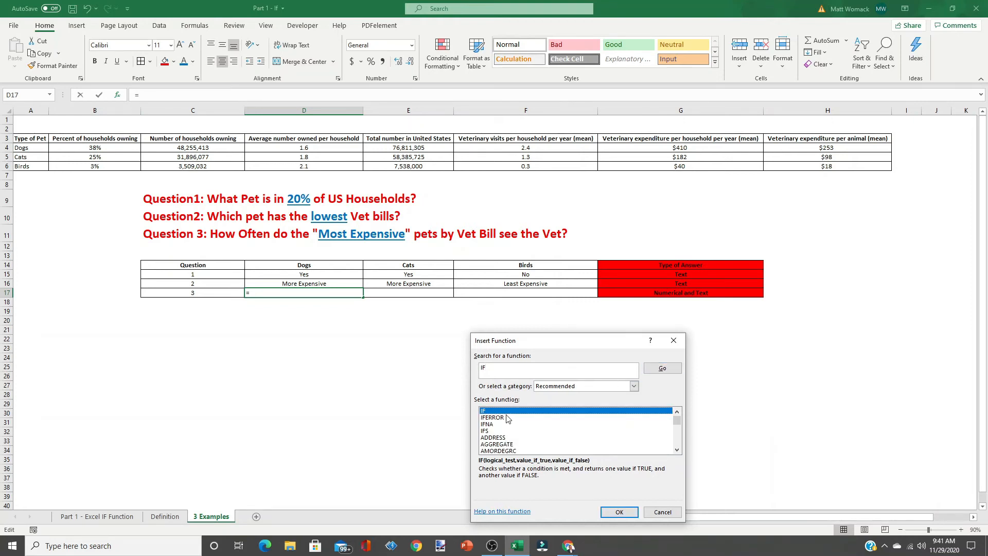
pyautogui.click(619, 512)
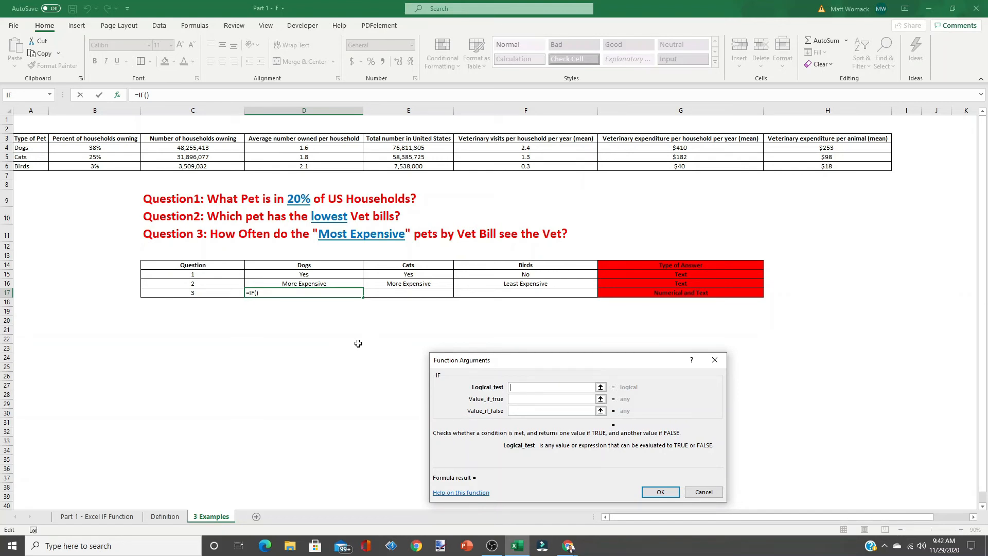
pyautogui.click(308, 284)
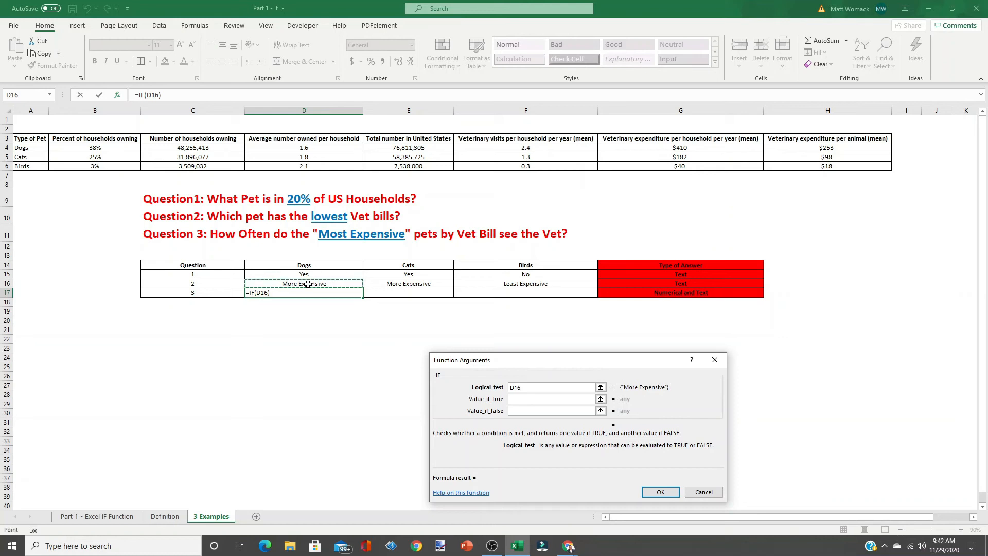
pyautogui.press('F4')
pyautogui.press('F4')
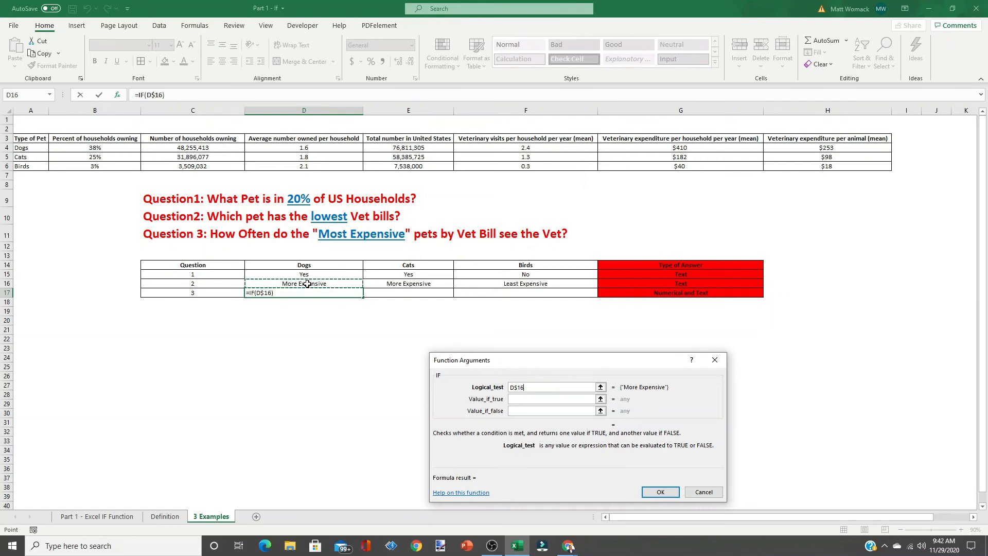
pyautogui.write('=')
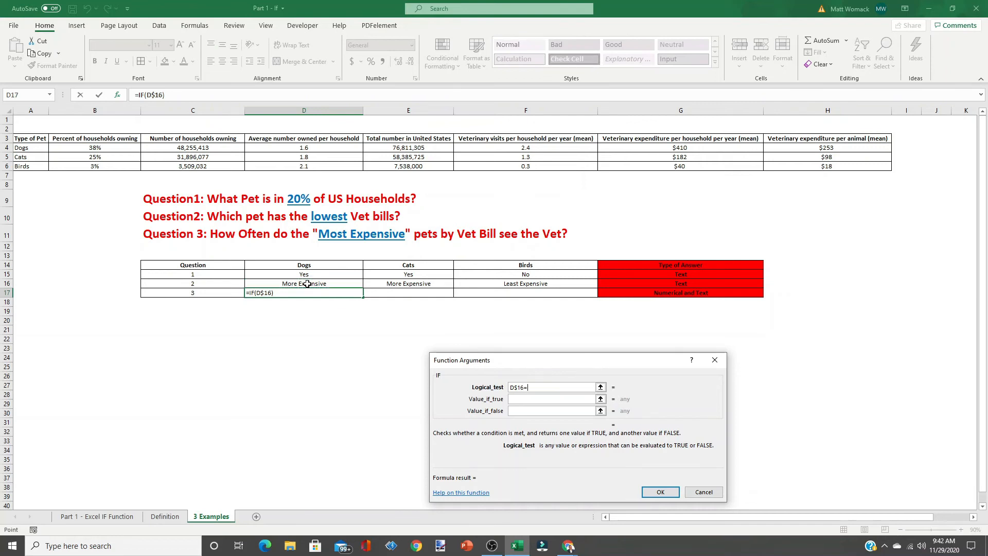
pyautogui.write('"M')
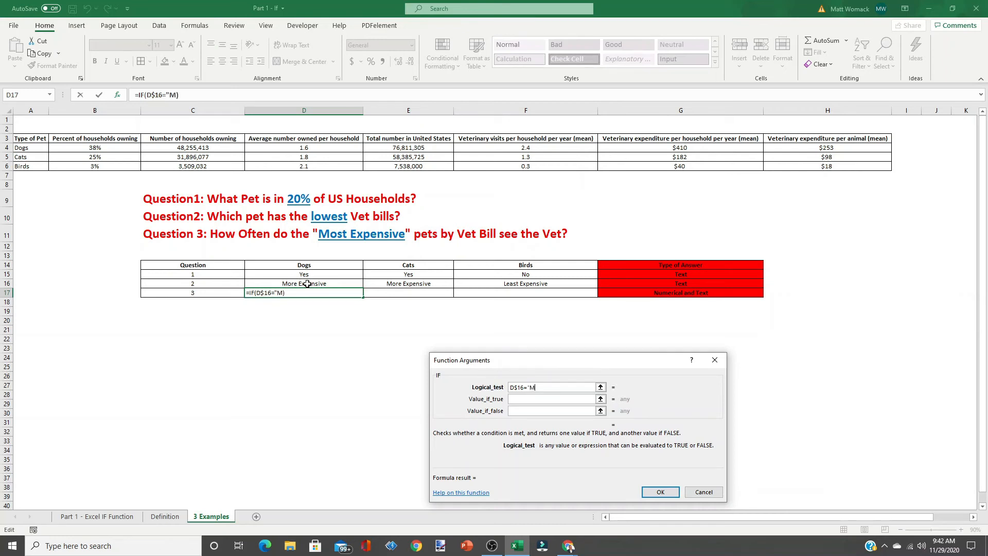
pyautogui.write('ore Expensive"')
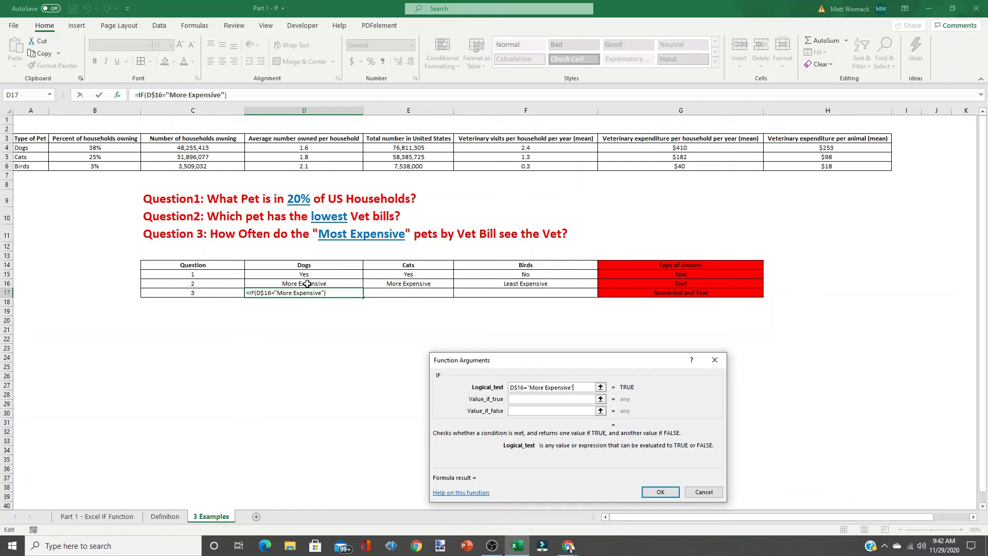
# - Begin the value-if-true with a VLOOKUP of D$14 over the pet table $A$4:$F$6
pyautogui.click(527, 400)
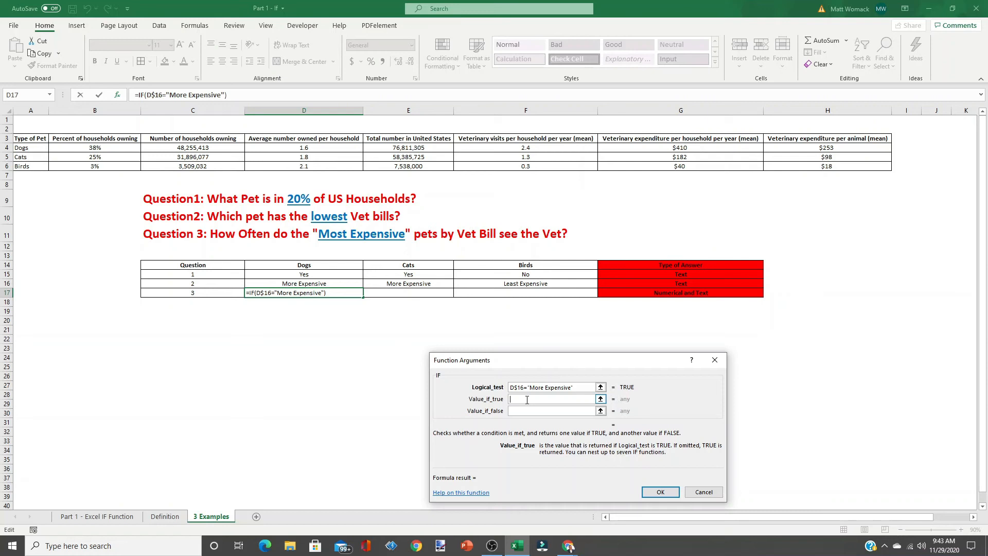
pyautogui.write('vlookup(')
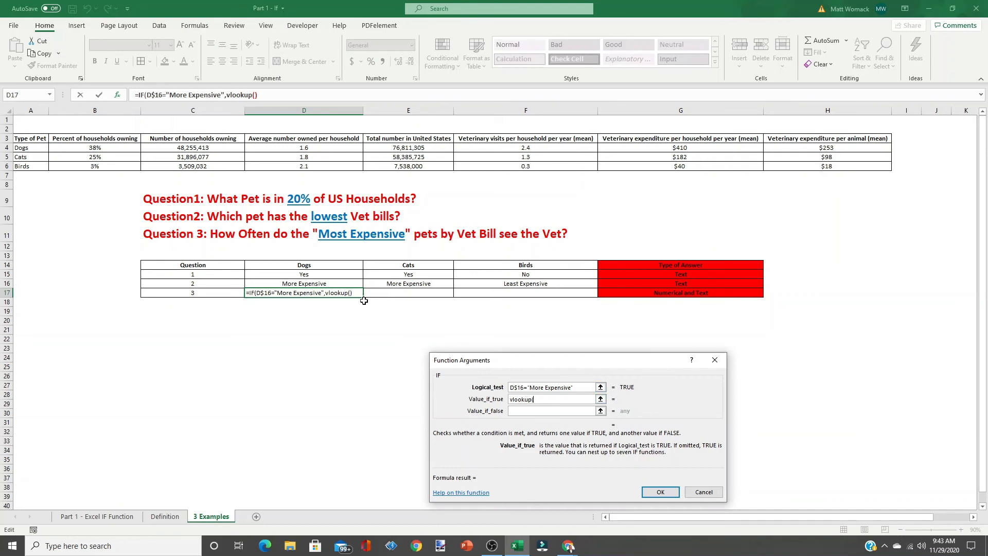
pyautogui.click(307, 266)
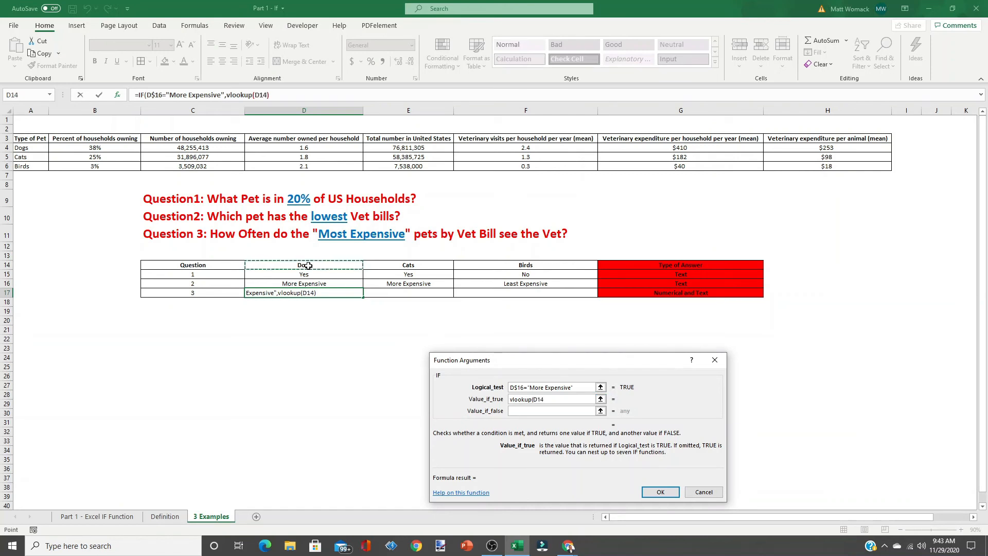
pyautogui.press('F4')
pyautogui.press('F4')
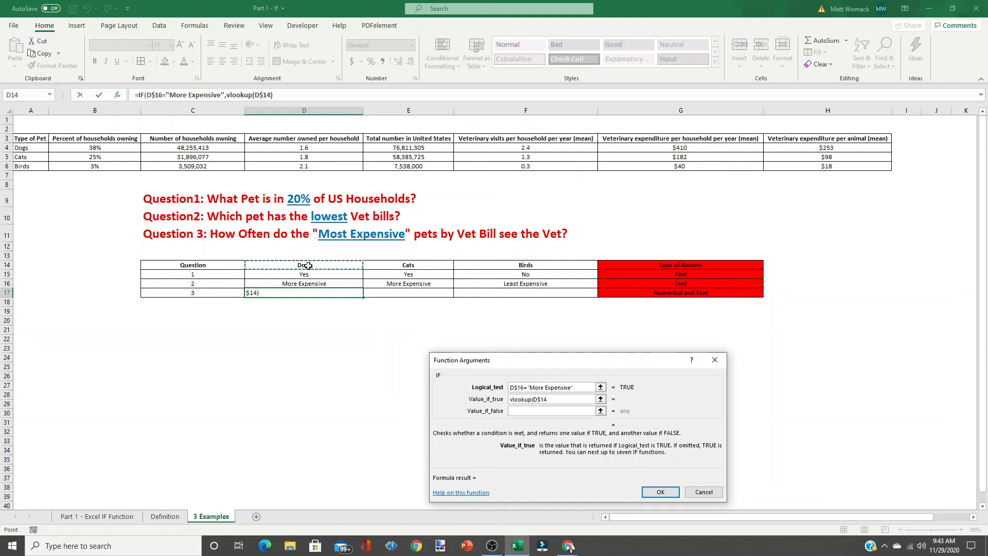
pyautogui.write(',')
pyautogui.click(26, 146)
pyautogui.moveTo(29, 148); pyautogui.dragTo(511, 164)
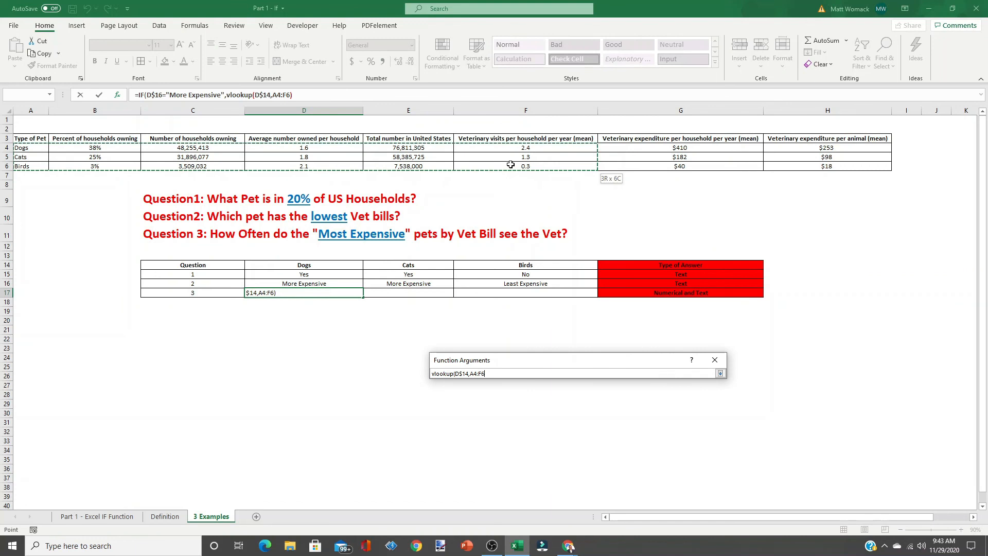
pyautogui.moveTo(510, 164); pyautogui.dragTo(511, 164)
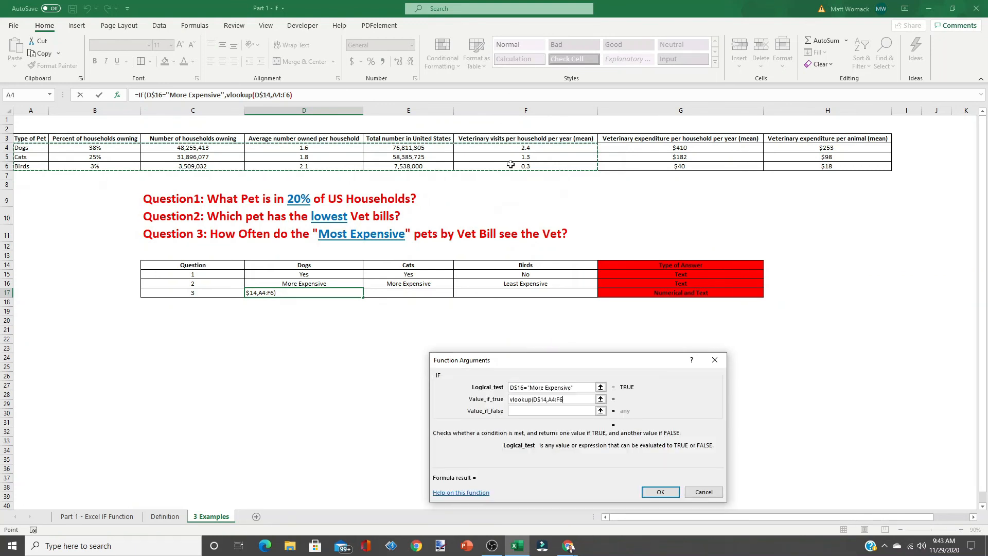
pyautogui.press('F4')
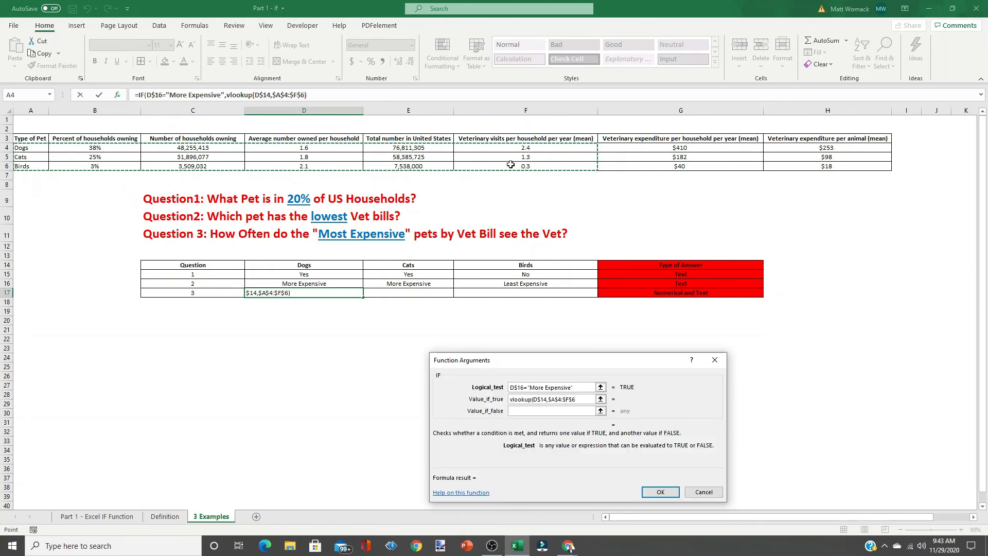
# - Set the VLOOKUP column index to 6 and exact match to false, closing the function
pyautogui.write(',')
pyautogui.write('6,false')
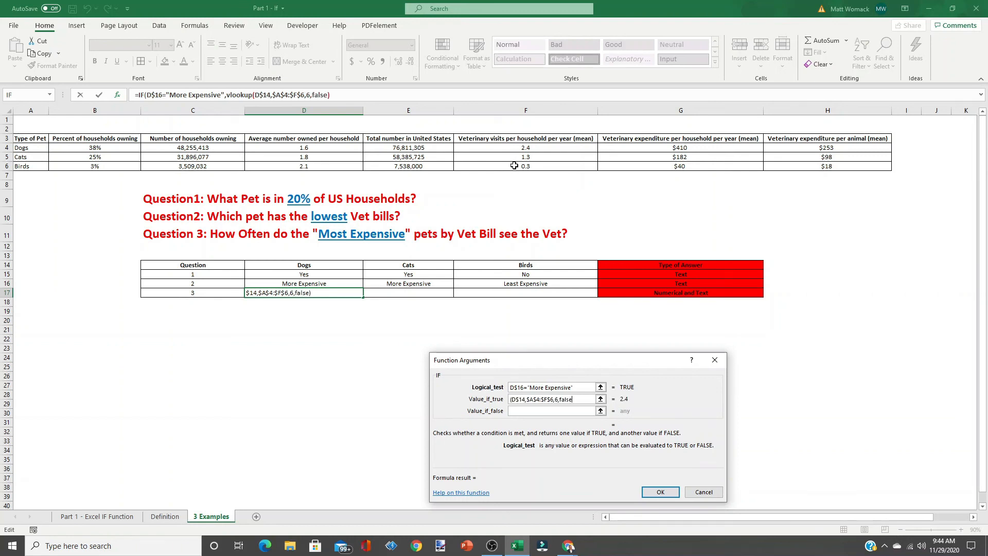
pyautogui.write(')')
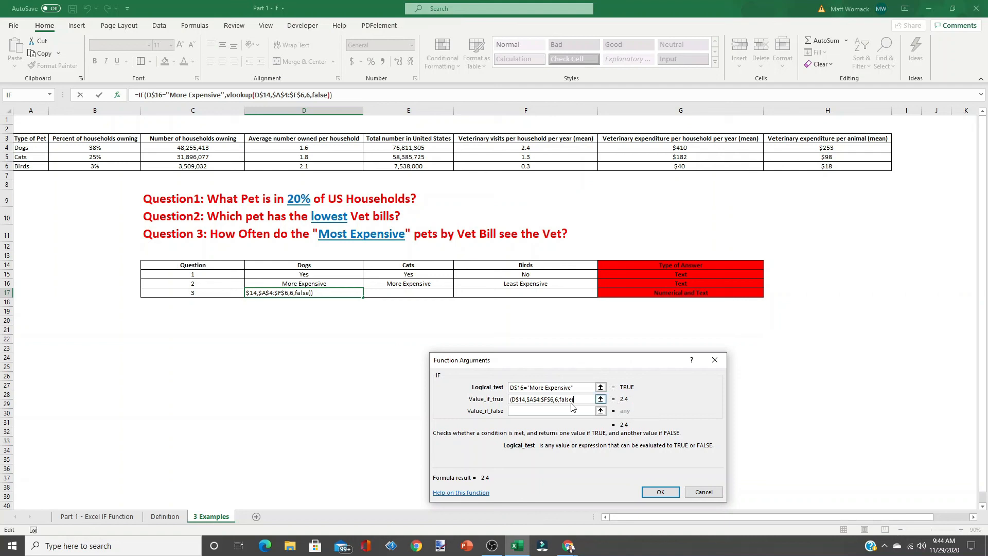
# - Set the value-if-false to "Least Expensive" and finish the Question 3 formula
pyautogui.click(546, 410)
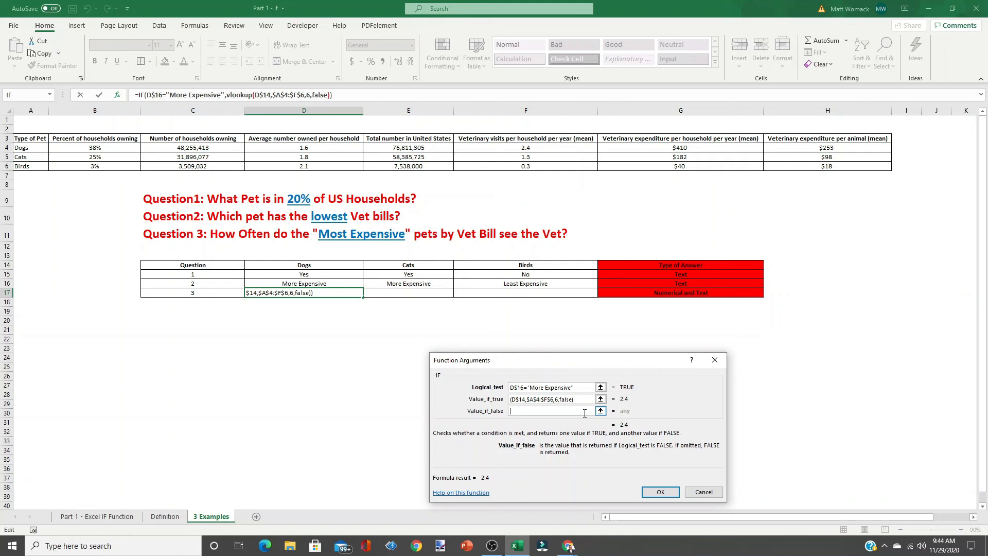
pyautogui.write('"Least Expensive"')
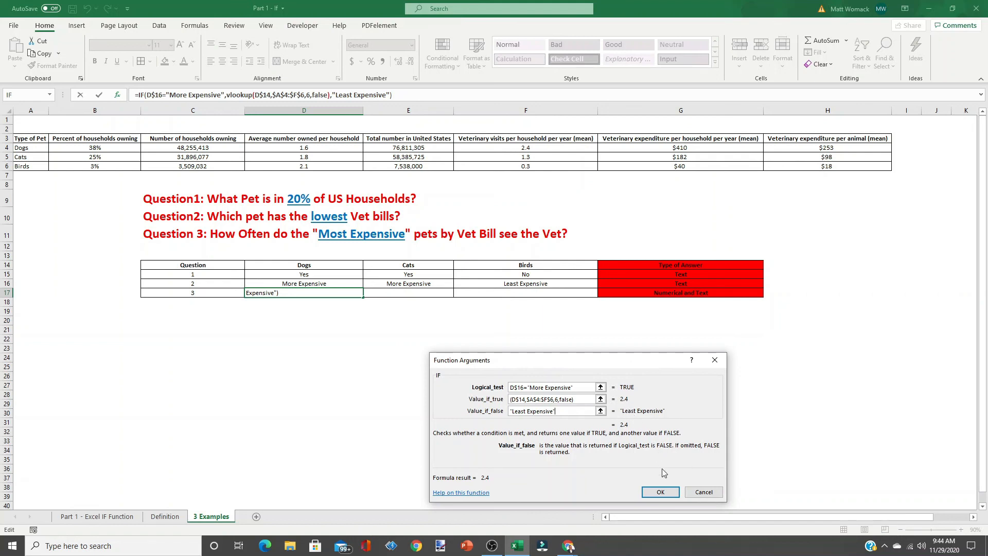
pyautogui.click(664, 495)
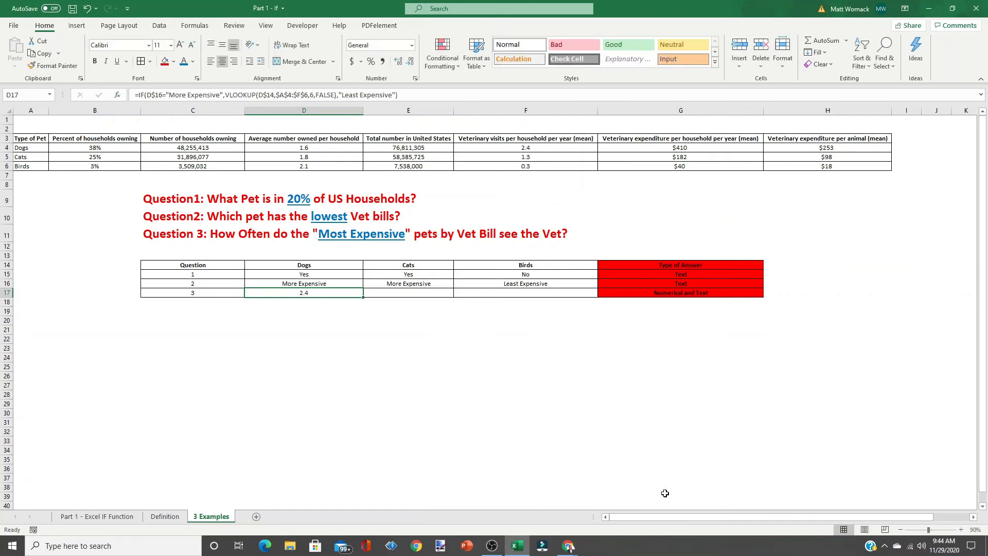
# - Fill the Question 3 formula from D17 across into the Cats and Birds cells and compare the copied formulas
pyautogui.click(295, 285)
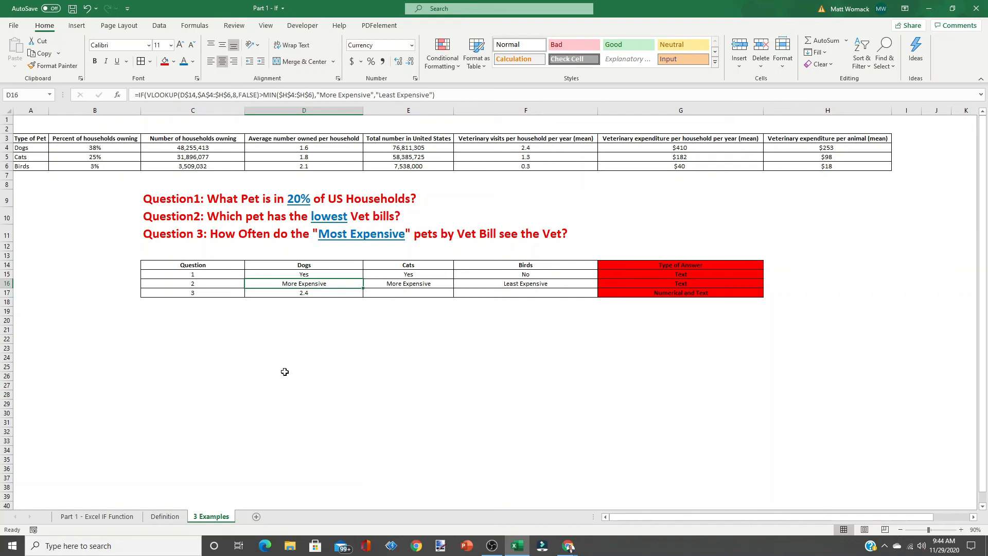
pyautogui.click(301, 294)
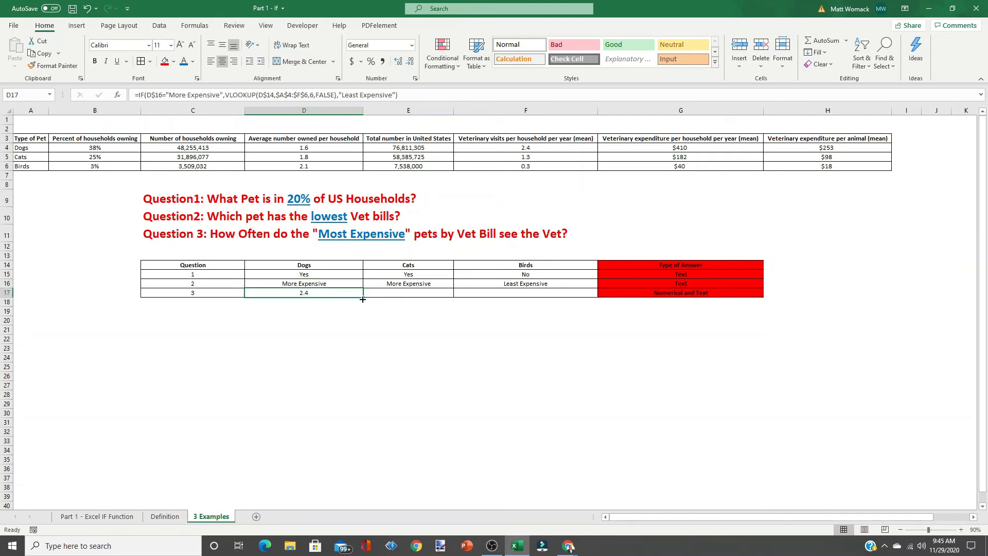
pyautogui.moveTo(364, 298); pyautogui.dragTo(554, 299)
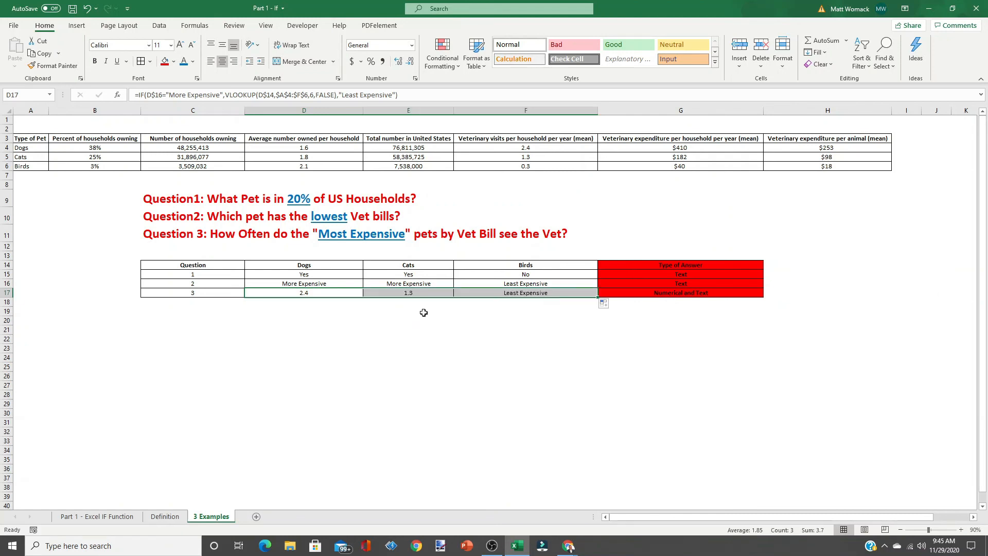
pyautogui.click(390, 283)
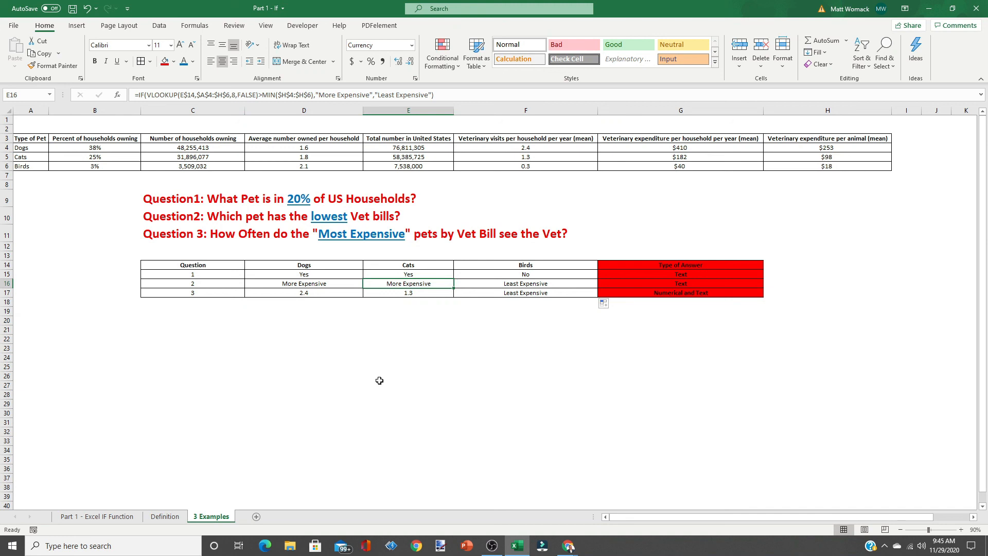
pyautogui.click(401, 293)
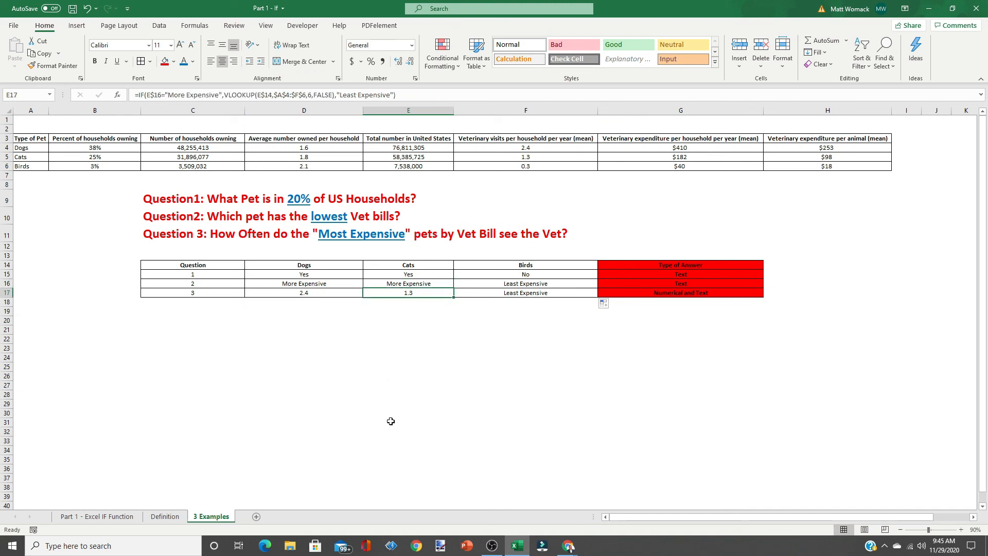
pyautogui.click(513, 287)
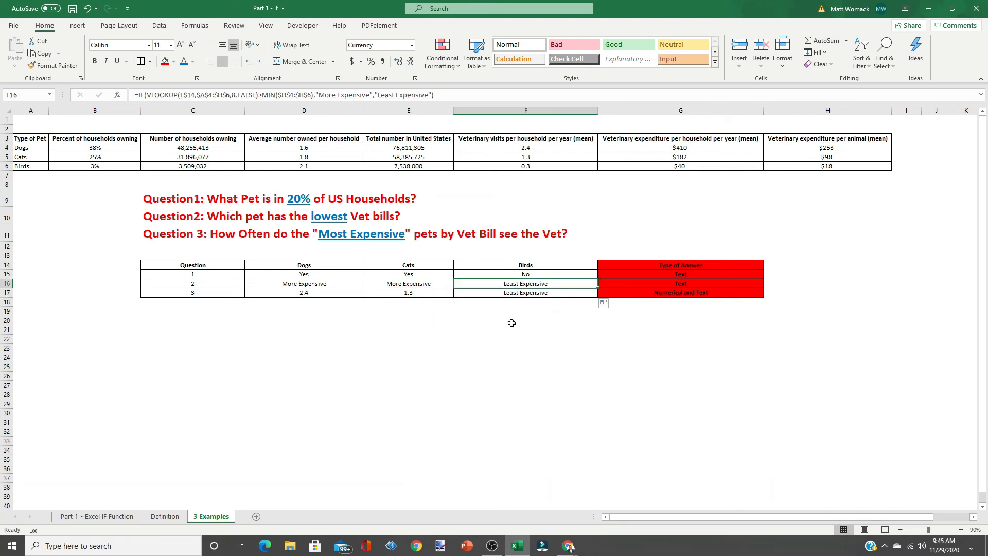
pyautogui.click(515, 293)
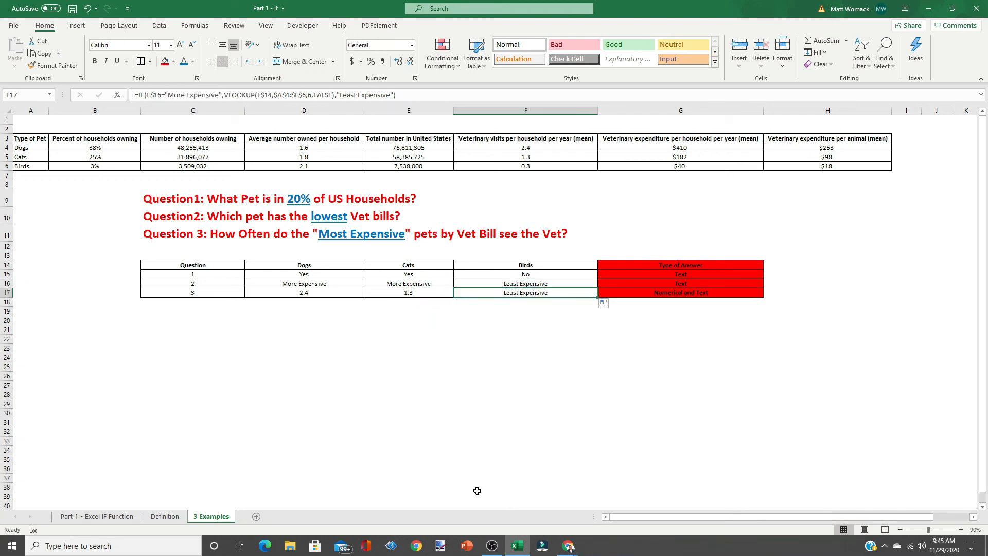